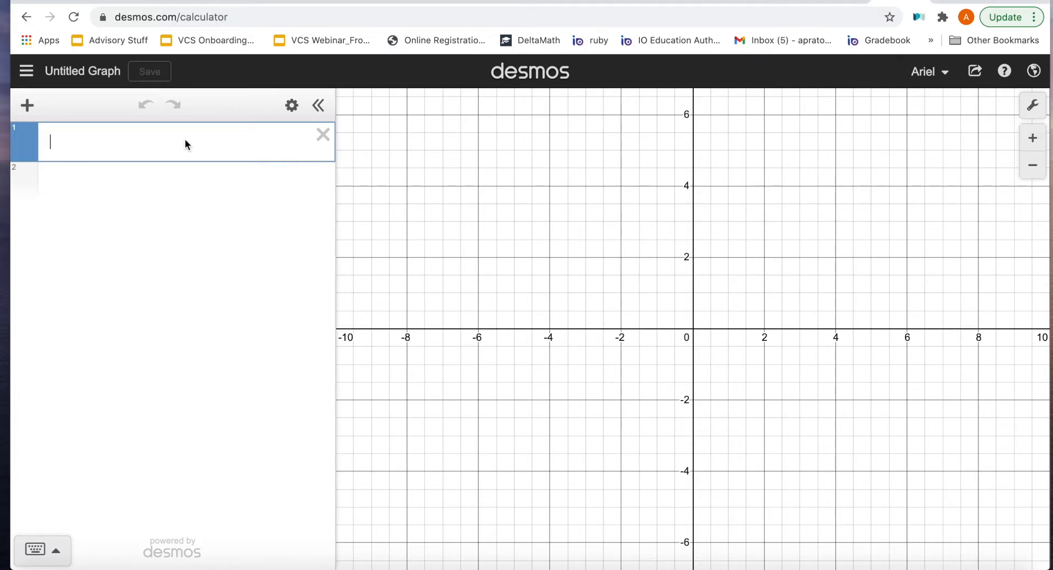
Graph the equation y = 2x + 5 as the first expression.
type("y=2x")
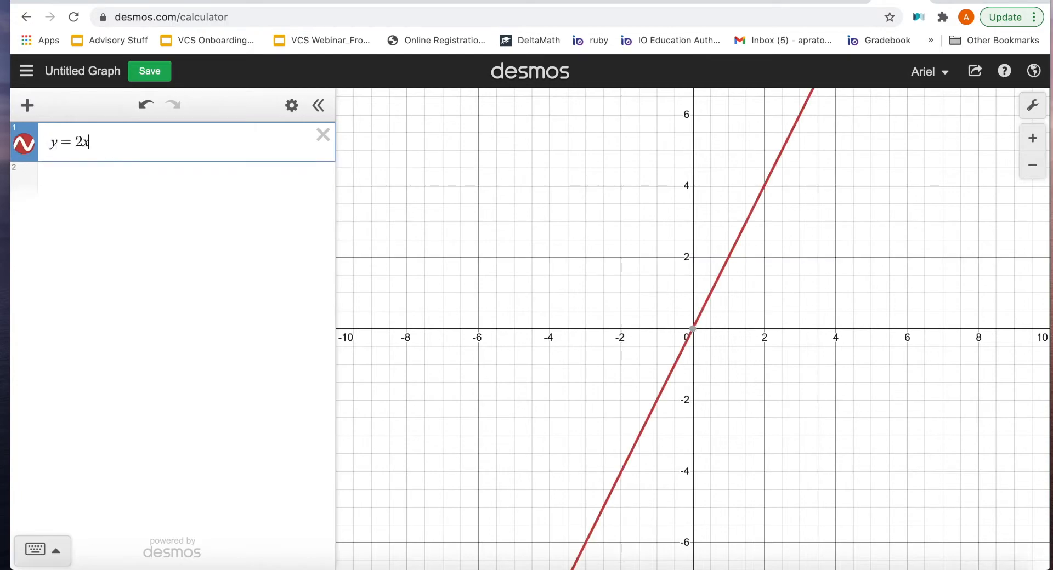
type("+5")
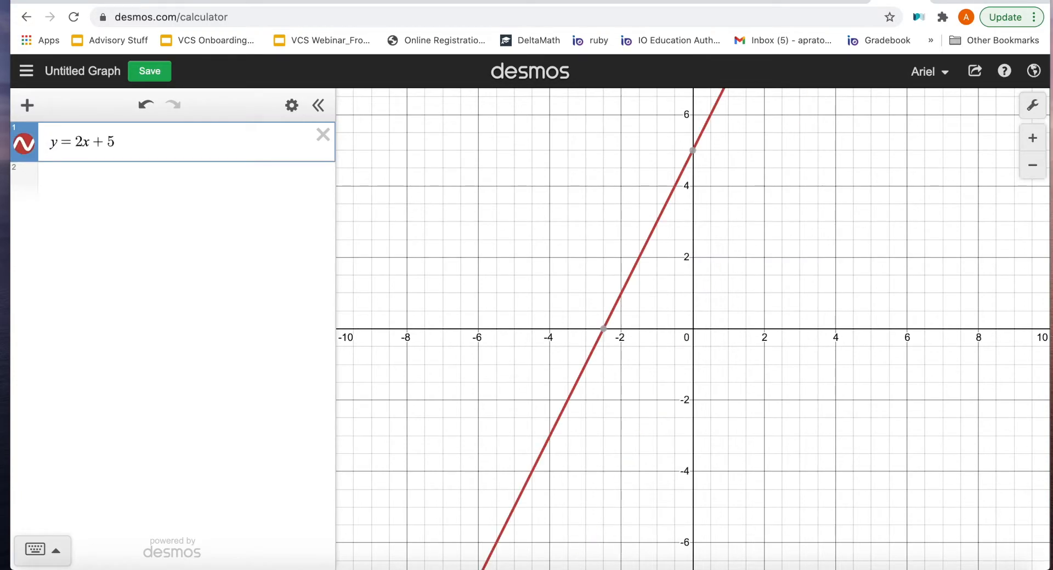
left_click(196, 185)
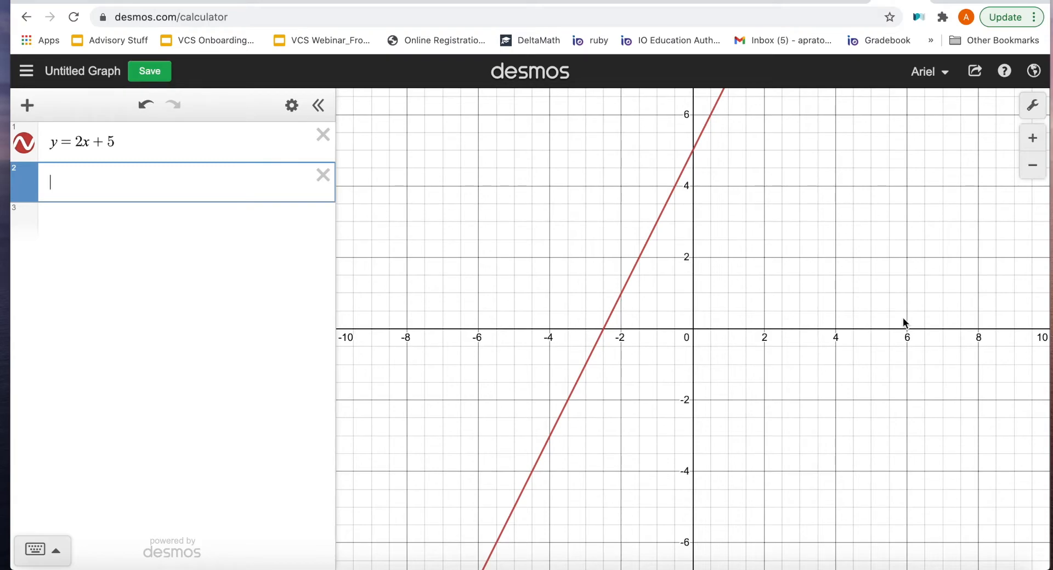
Examine the line at several positions and zoom levels, including its point near x = 6 and both axis intercepts.
left_click_drag(838, 193, 738, 434)
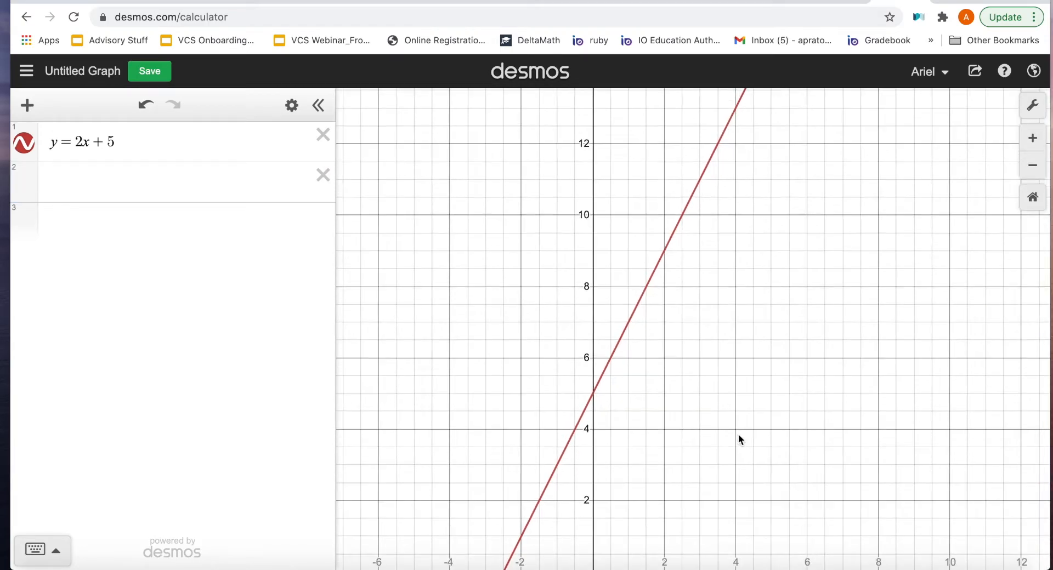
left_click_drag(787, 290, 777, 406)
left_click_drag(785, 201, 786, 223)
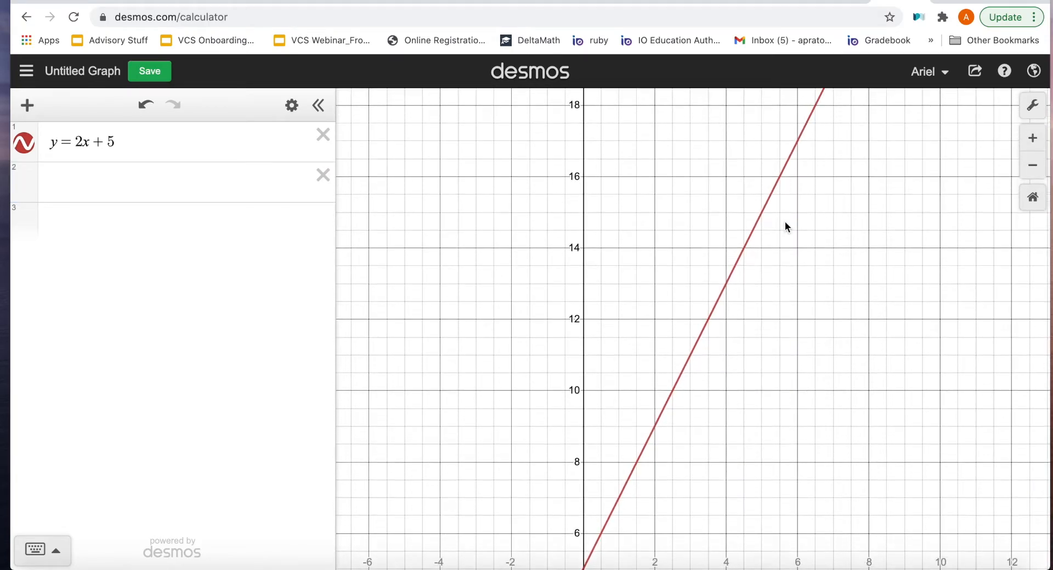
left_click(797, 143)
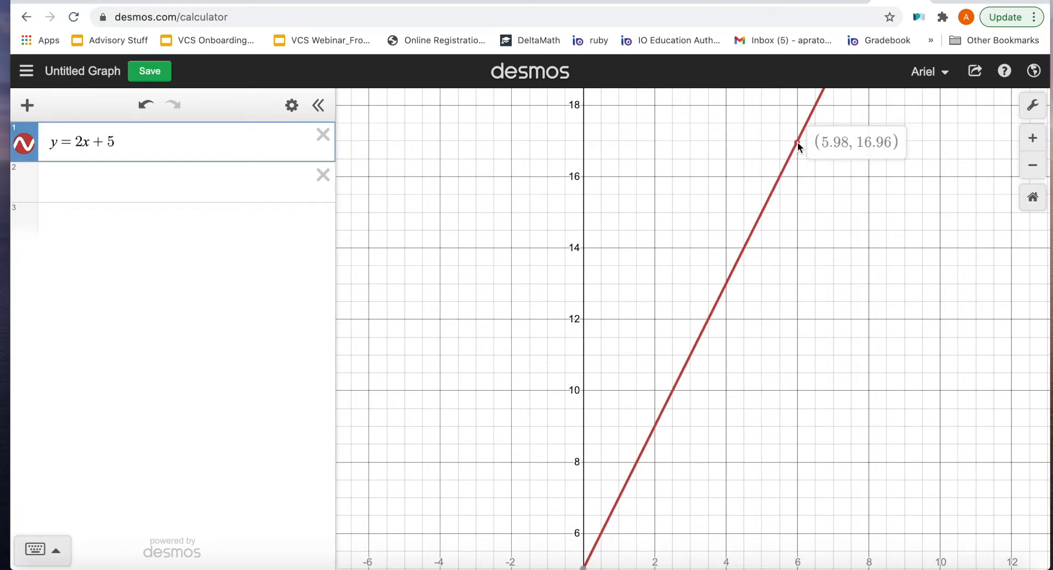
left_click_drag(798, 140, 798, 142)
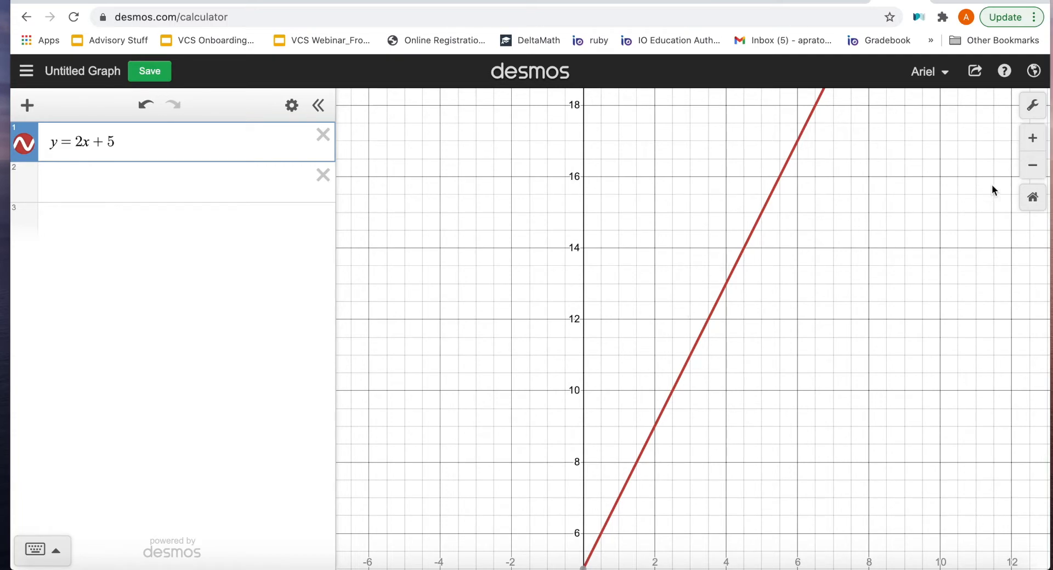
left_click(1031, 166)
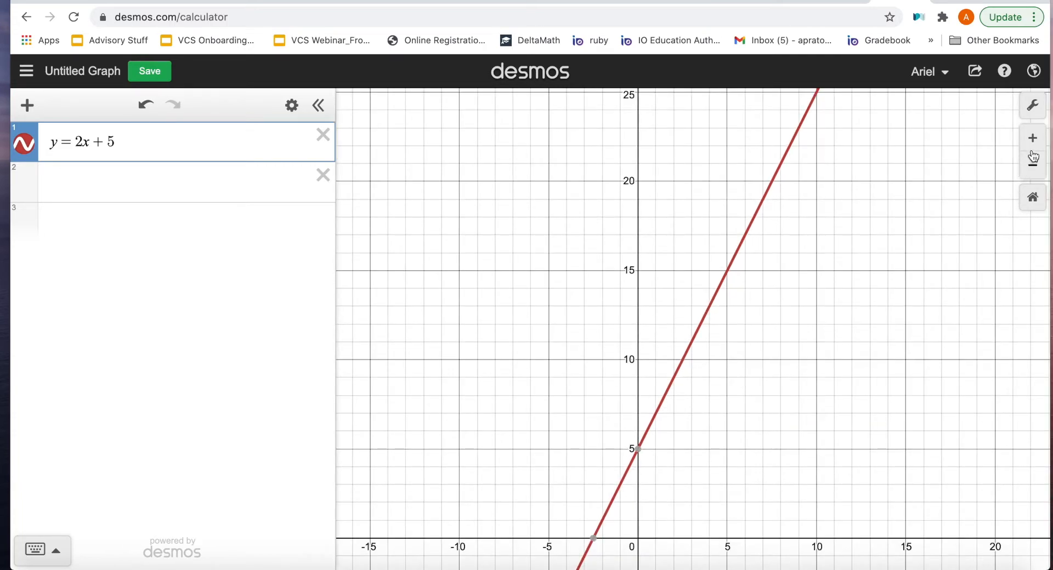
left_click(1032, 138)
left_click(1031, 165)
left_click_drag(797, 359, 822, 277)
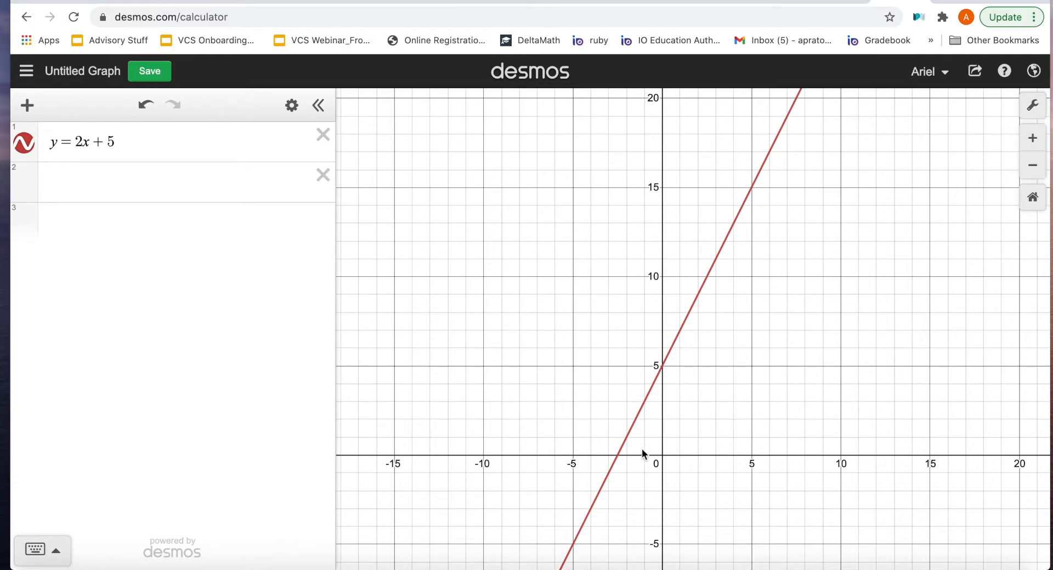
left_click(1033, 166)
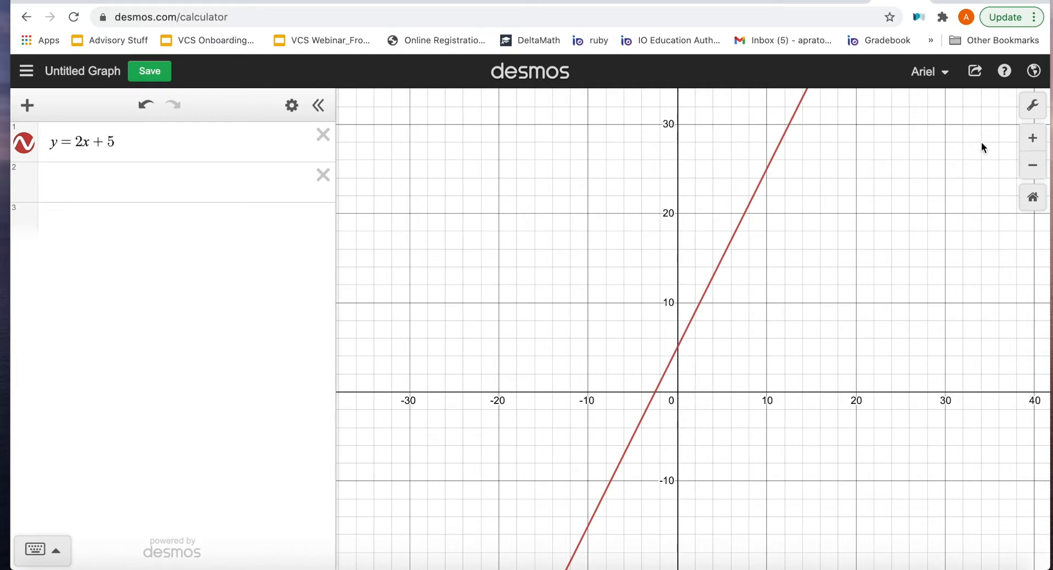
left_click(1033, 137)
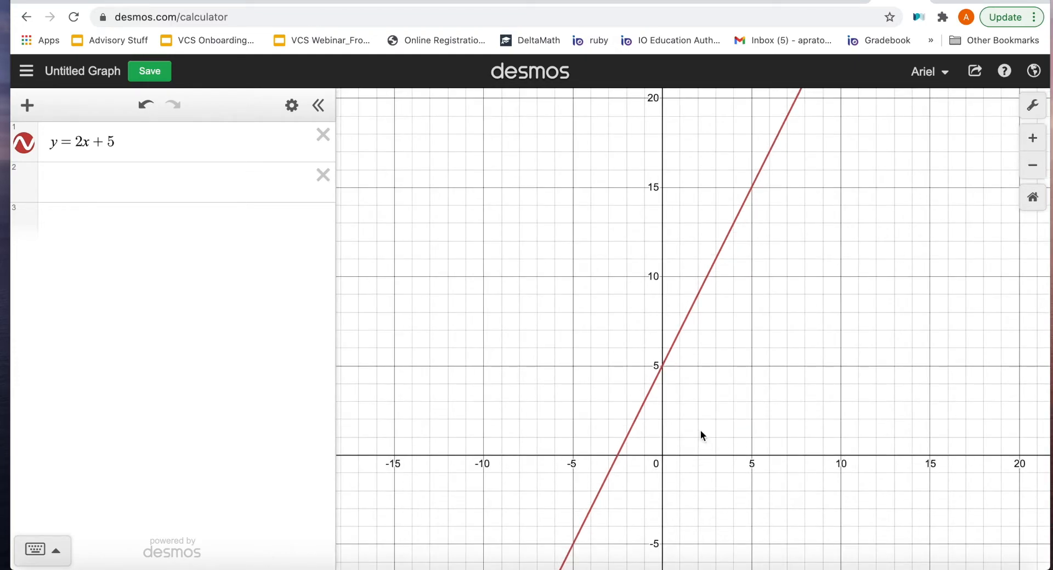
left_click(716, 259)
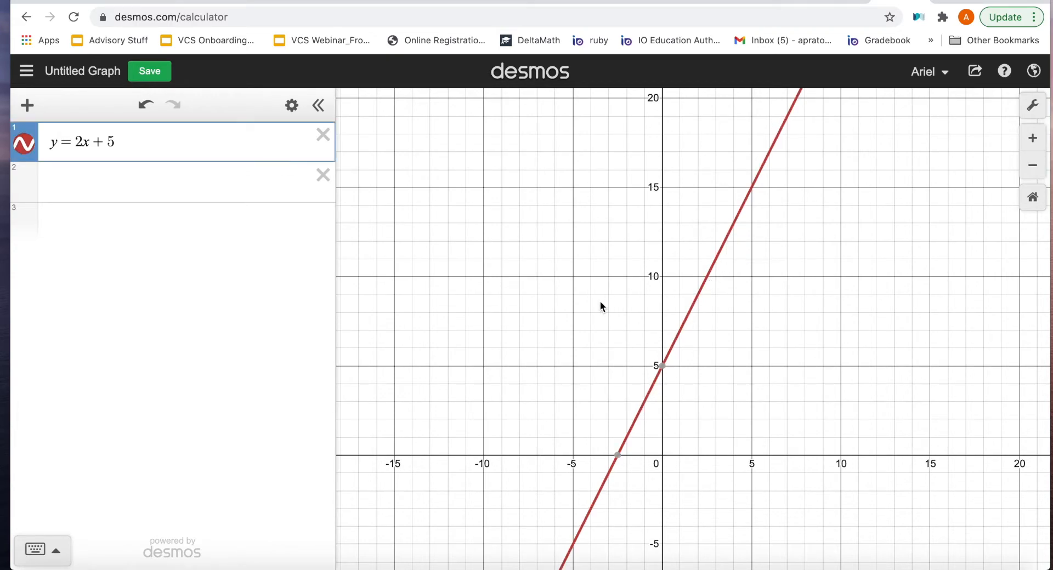
Colour the line blue, try the dashed and dotted styles, and return it to a solid line.
left_click(20, 151)
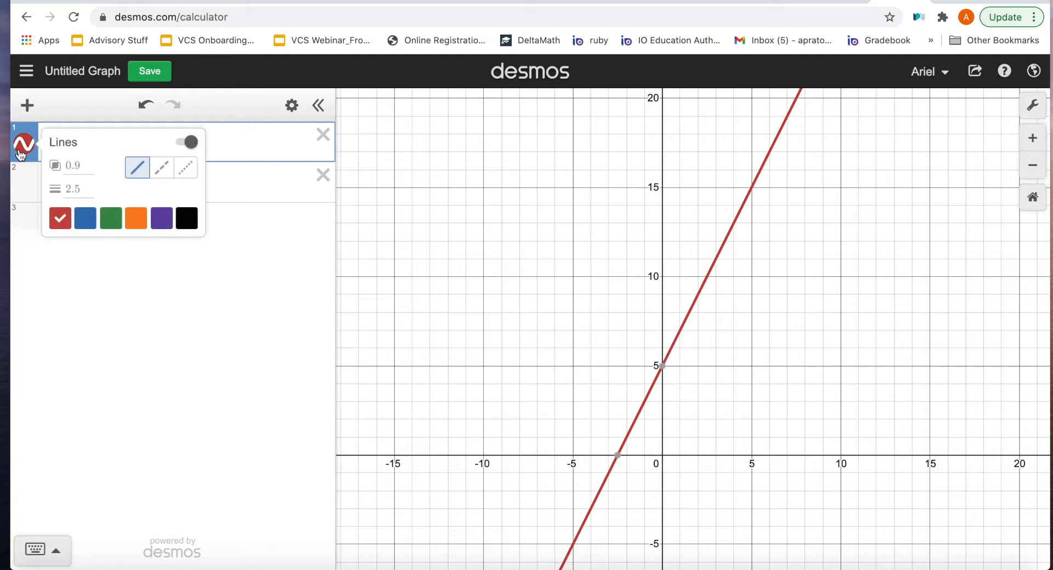
left_click(85, 218)
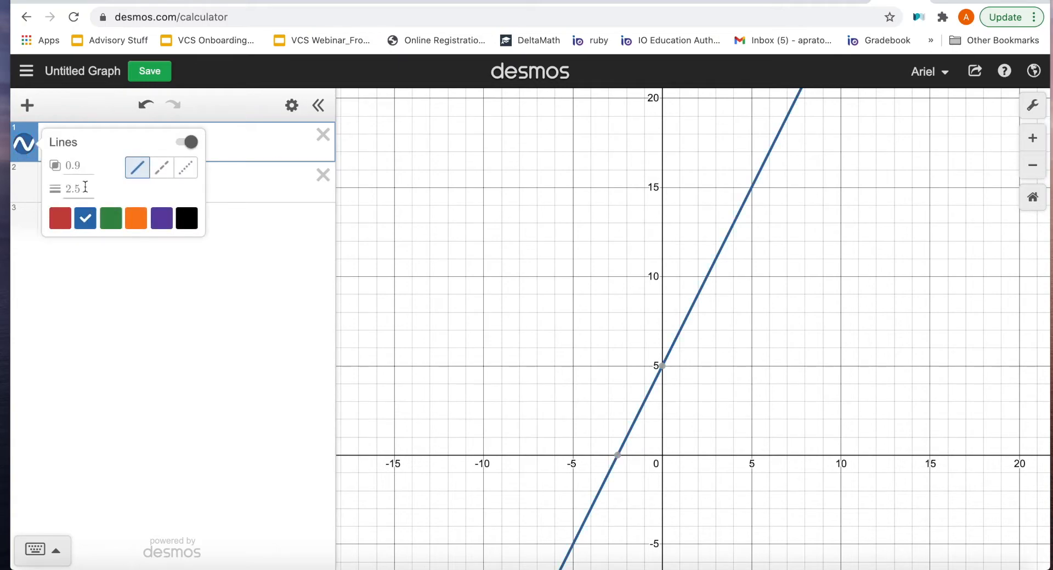
left_click(160, 169)
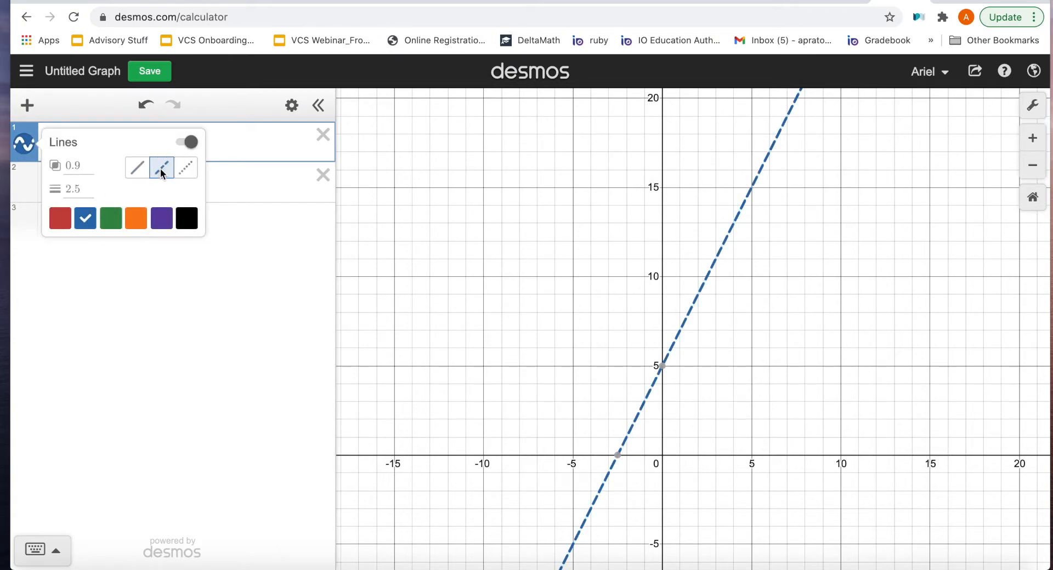
left_click(179, 169)
left_click(141, 171)
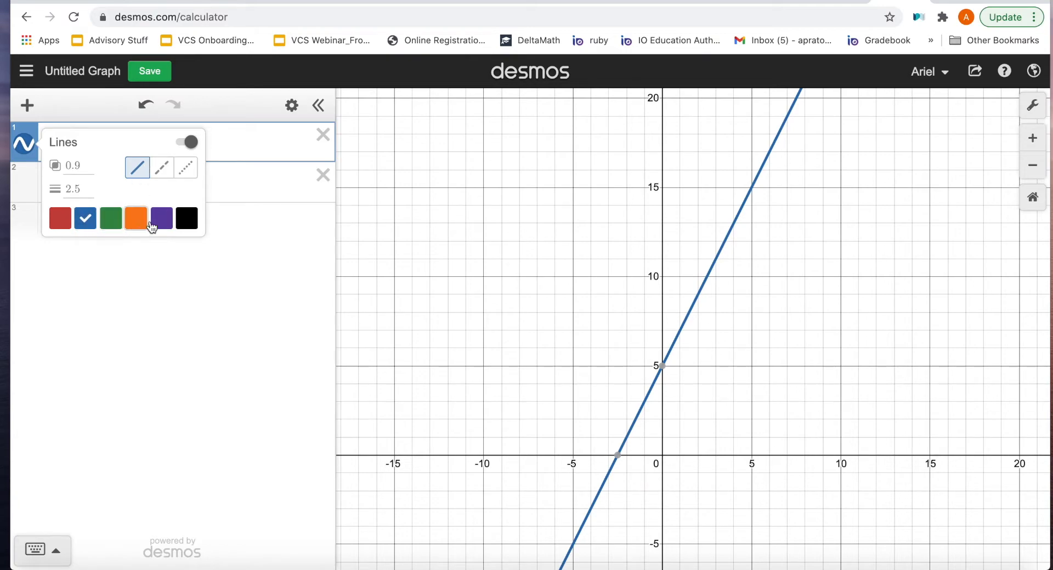
left_click(118, 279)
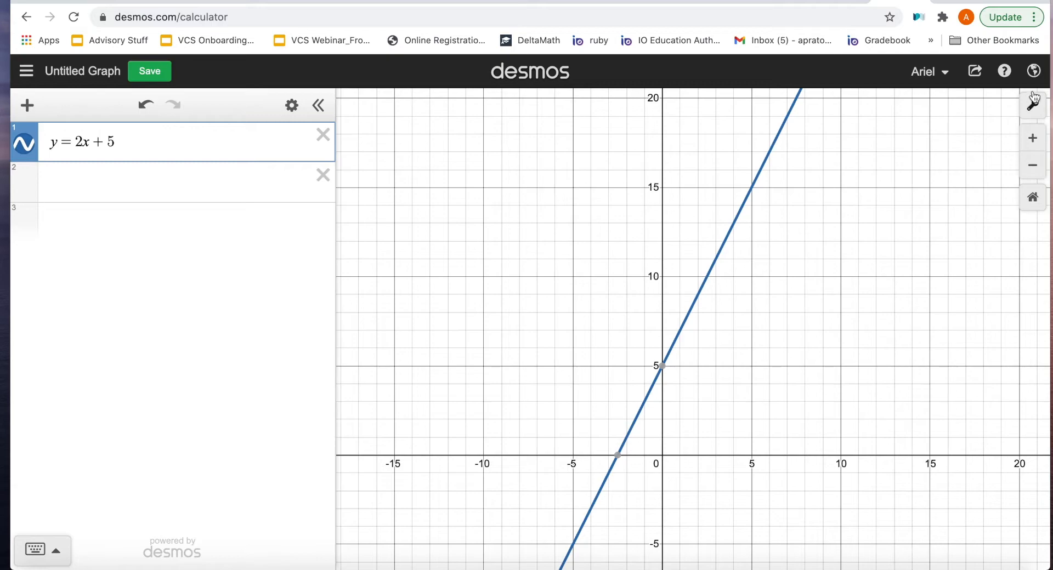
Set the graph's x-axis range from -1 to 10.
left_click(1031, 111)
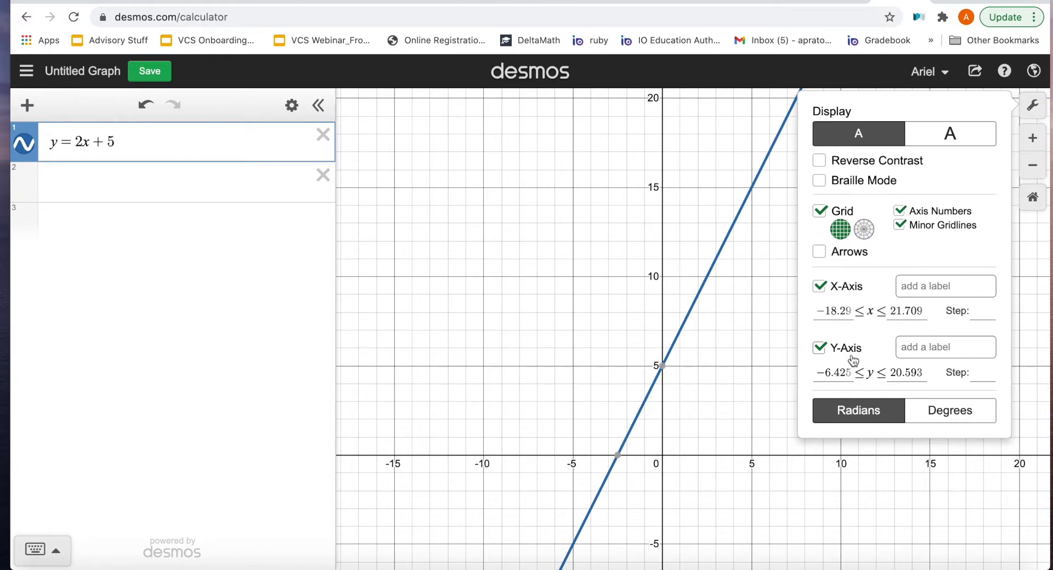
left_click_drag(849, 311, 773, 311)
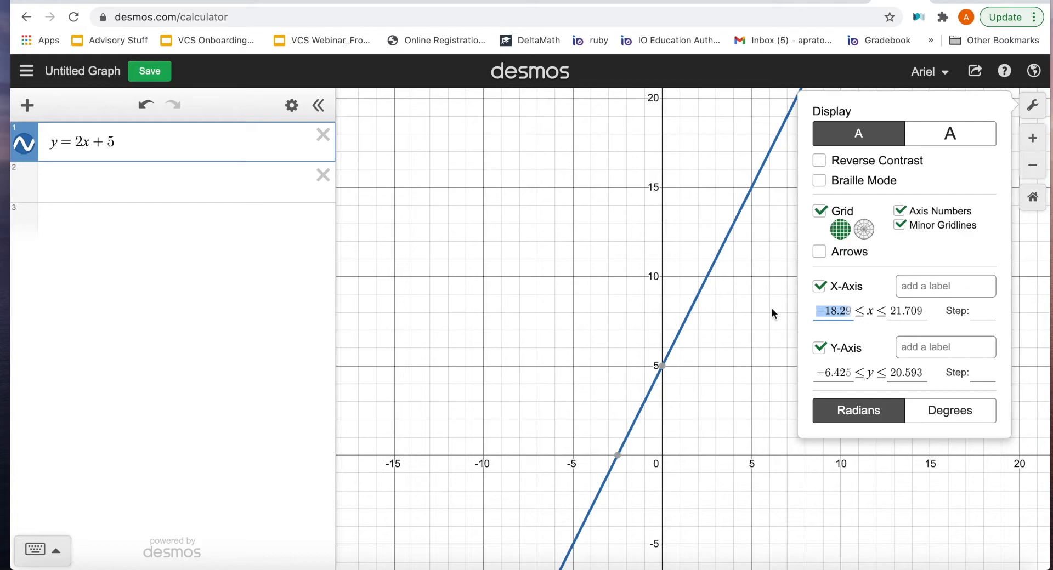
type("1")
key("BackSpace")
type("-1")
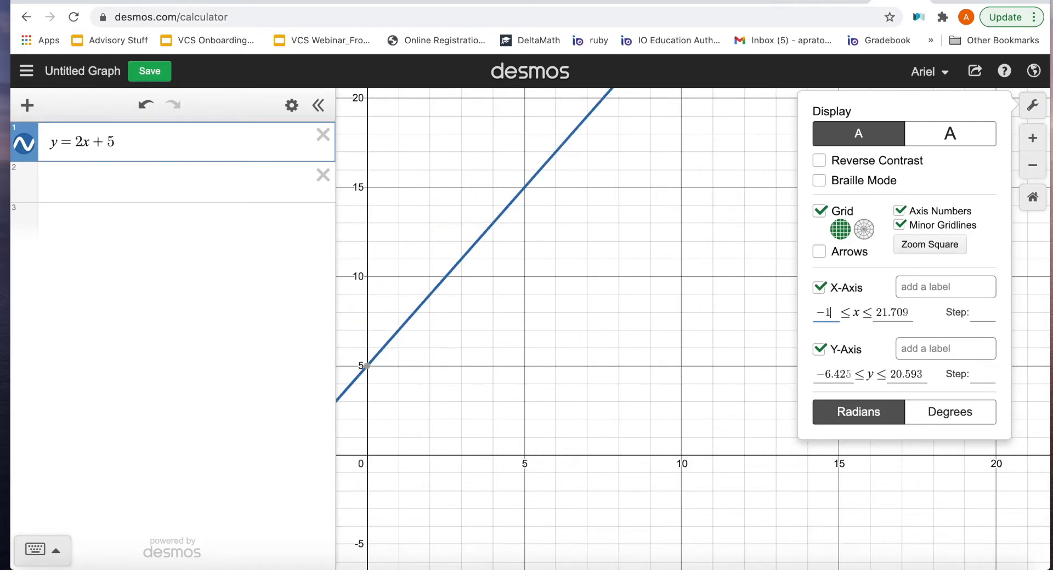
key("Tab")
type("10")
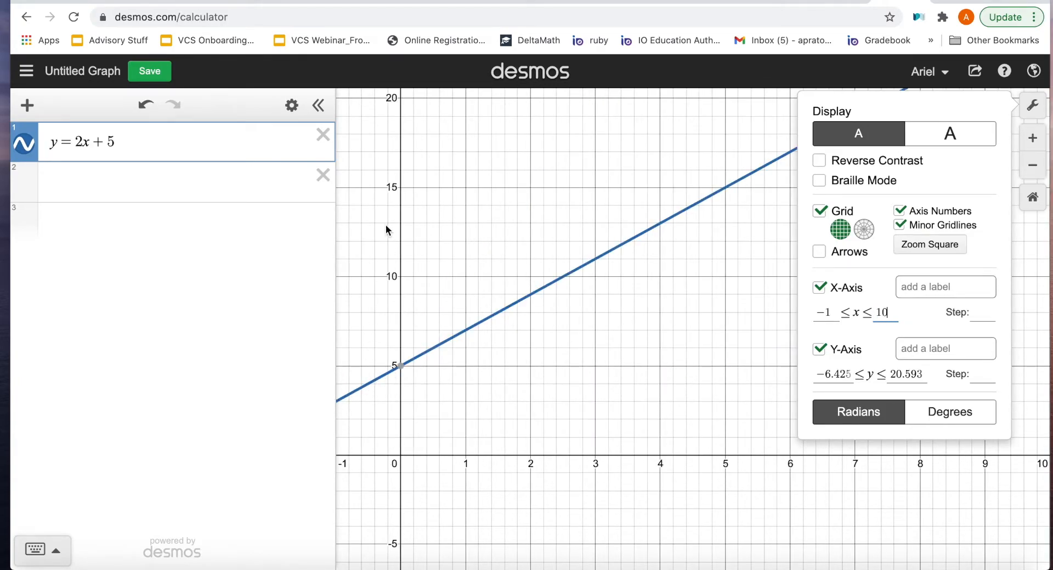
left_click(831, 311)
key("BackSpace")
key("BackSpace")
type("0")
key("BackSpace")
type("-1")
Set the graph's y-axis range from -1 to 10.
left_click_drag(851, 375, 798, 370)
type("-1")
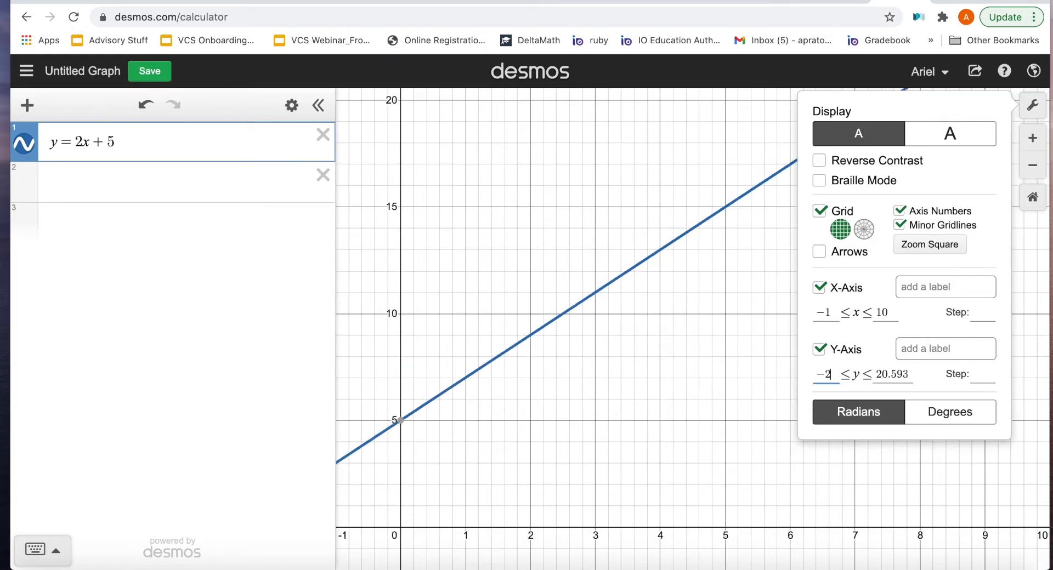
key("Tab")
type("1")
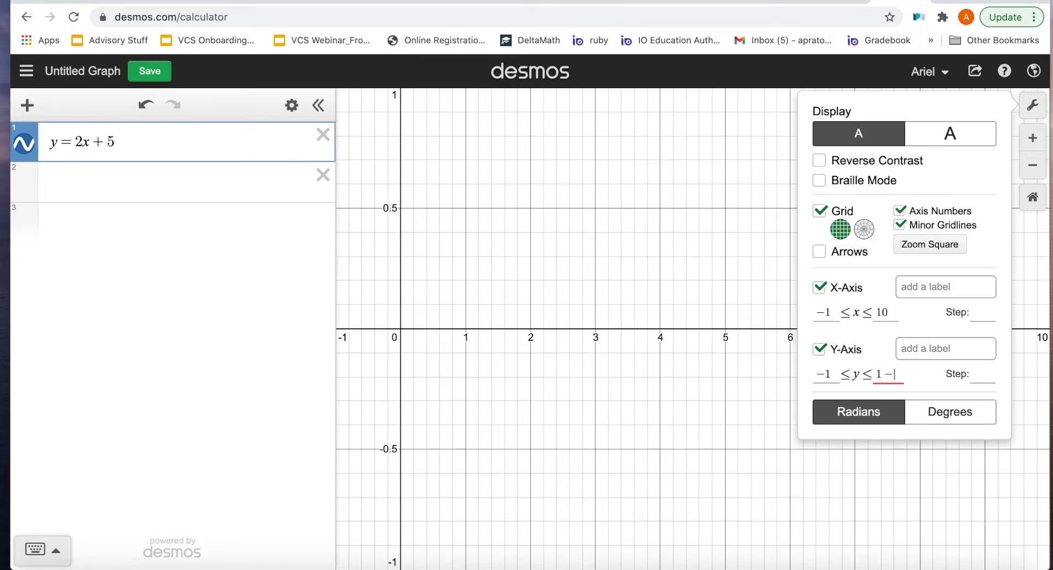
type("0")
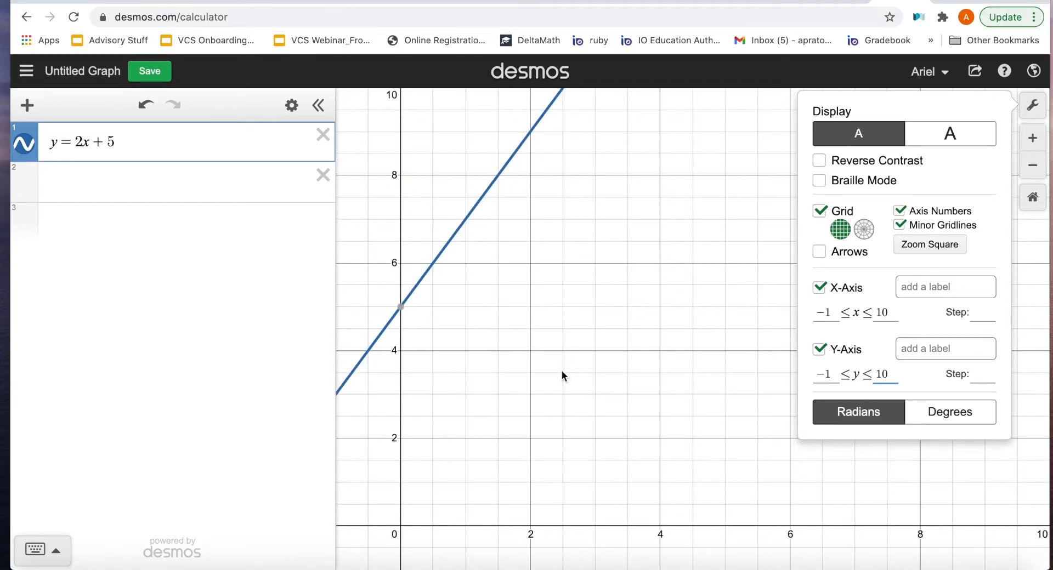
Label the horizontal axis "x-axis" and the vertical axis "y-axis", then close the graph settings.
left_click(932, 290)
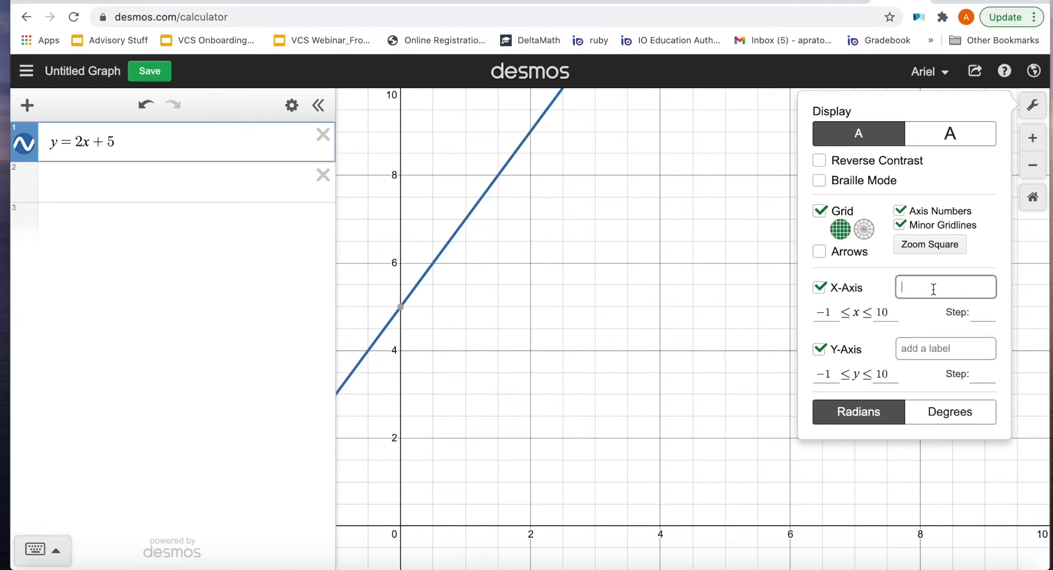
type("x-axis")
left_click(932, 346)
type("y-axis")
key("Return")
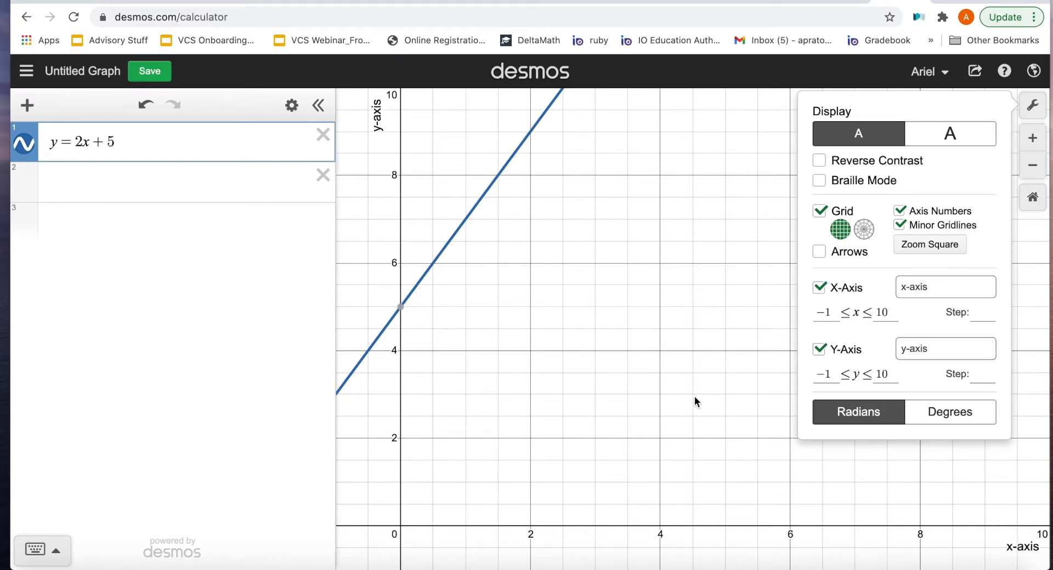
left_click(695, 396)
Convert the equation y = 2x + 5 into a table of values and leave the list editing mode.
left_click_drag(473, 247, 580, 264)
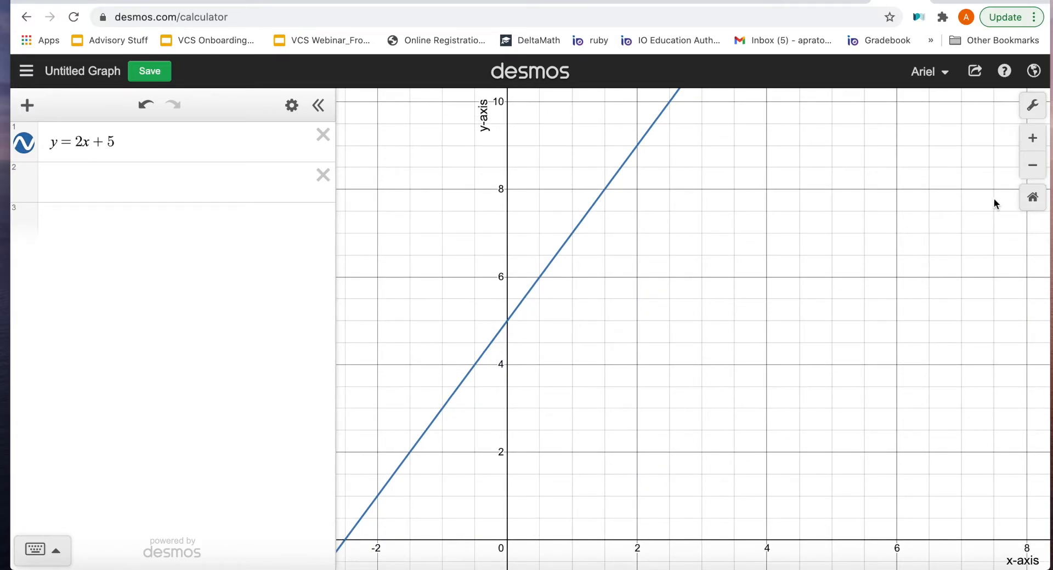
left_click(1032, 165)
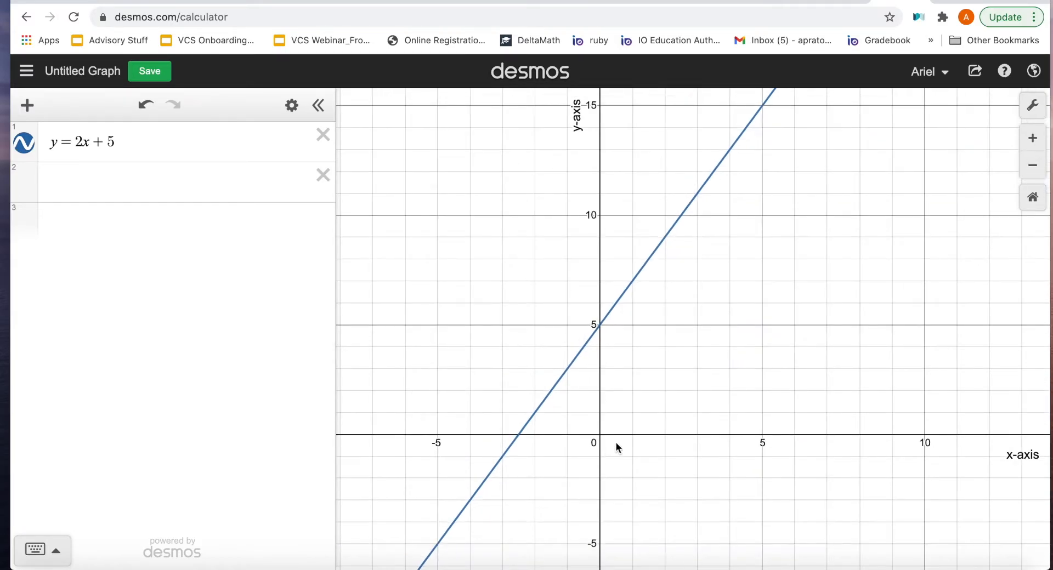
left_click_drag(631, 278, 632, 281)
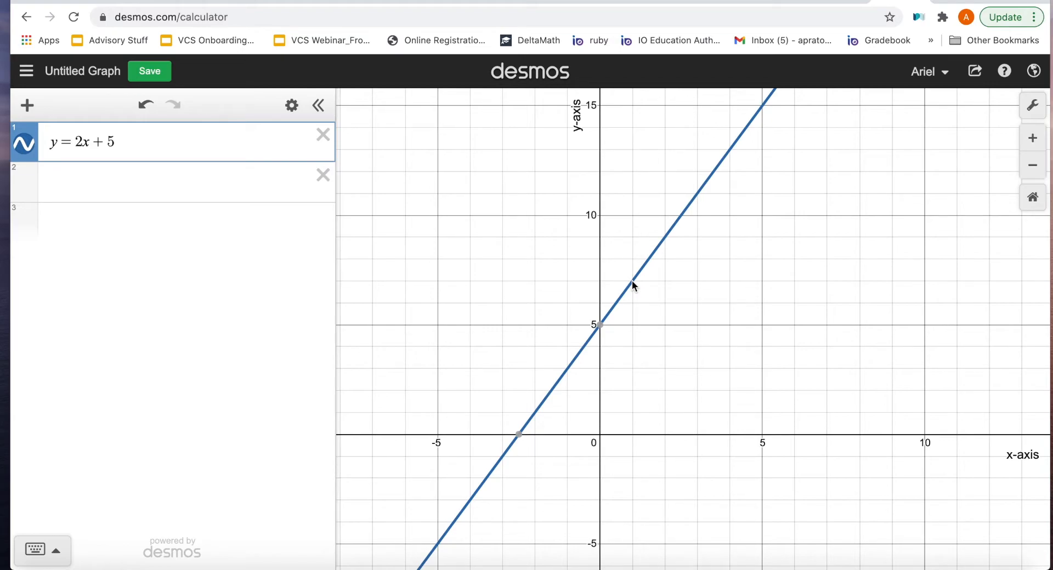
left_click(203, 182)
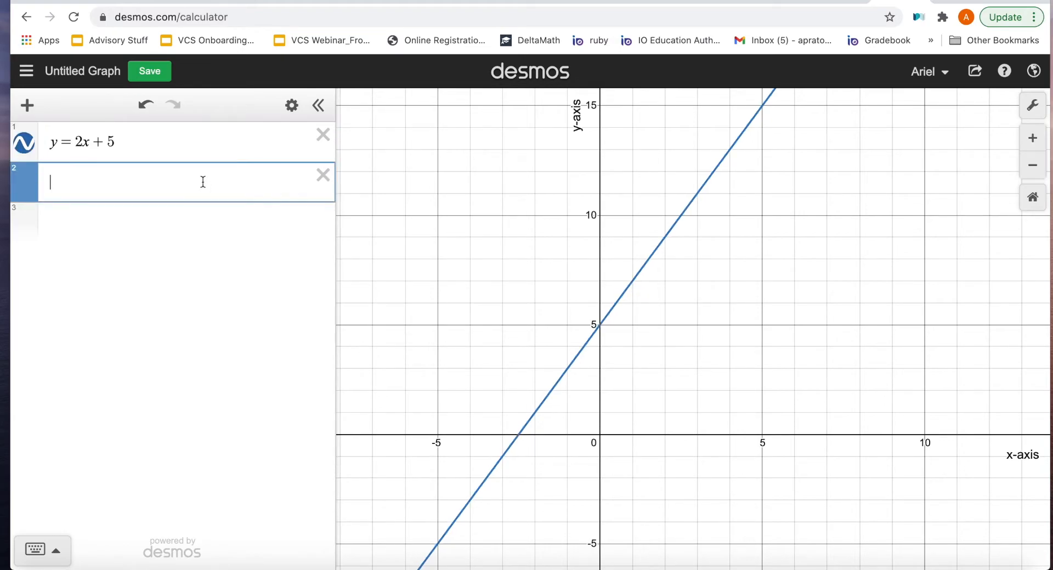
left_click(291, 106)
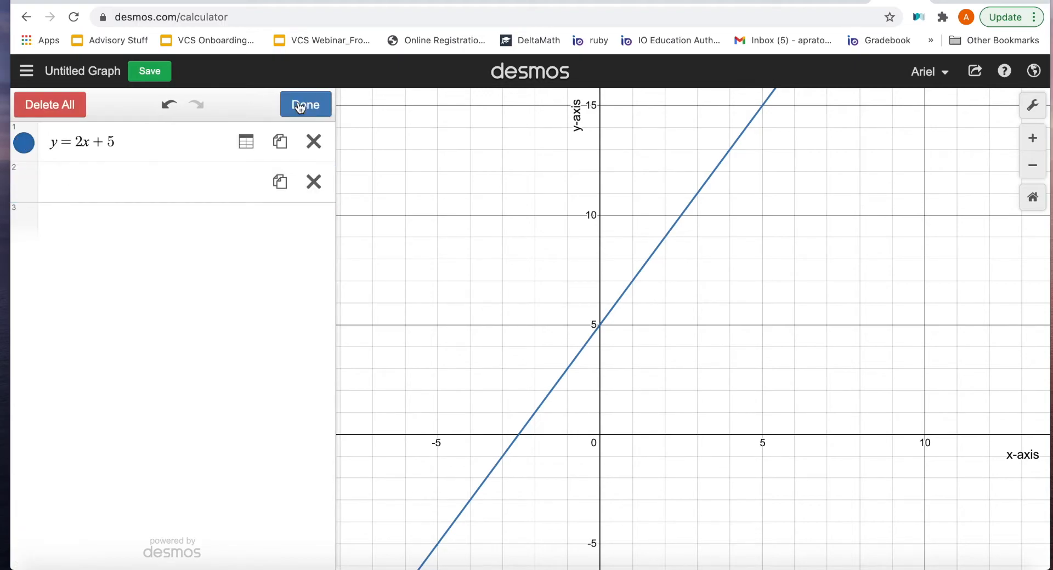
left_click(244, 147)
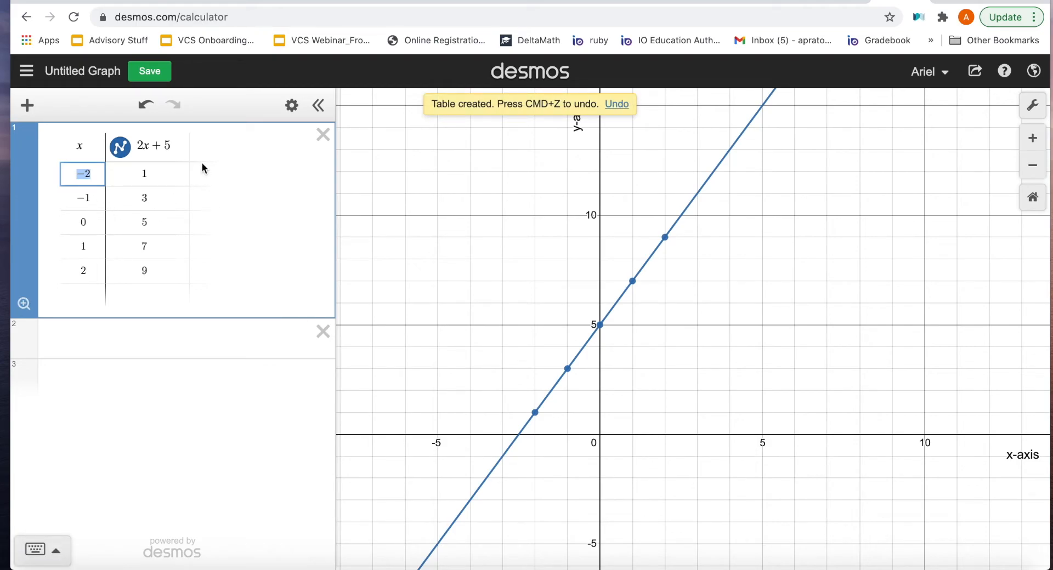
left_click(291, 105)
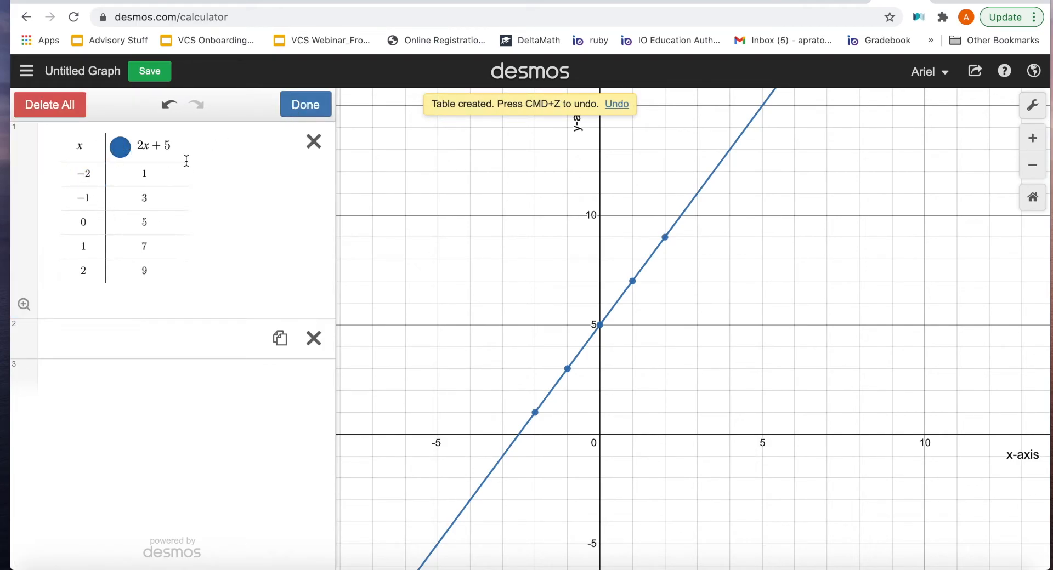
left_click(290, 107)
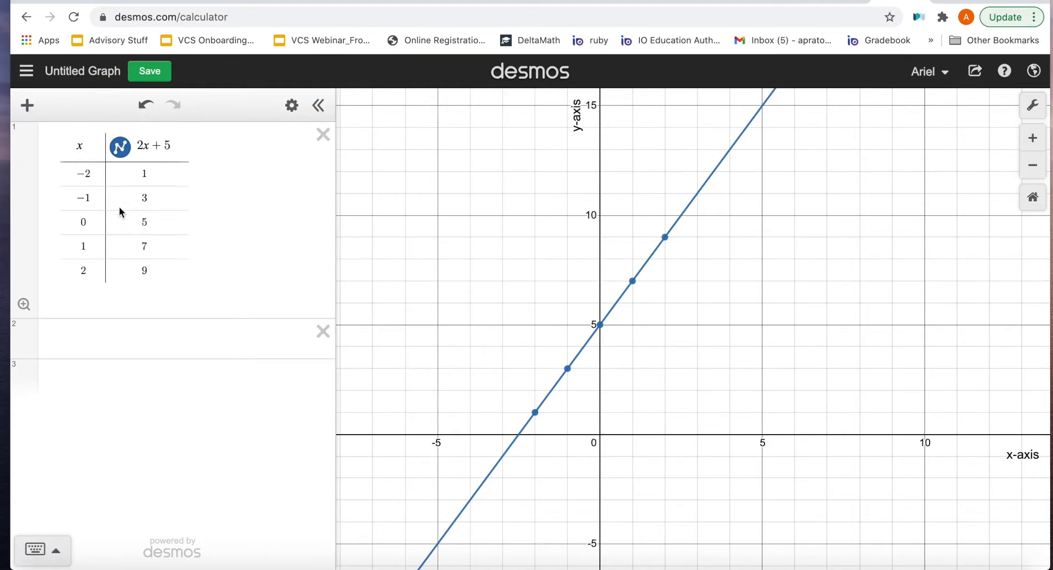
Hide the connecting line of the 2x + 5 table, show it again, and close the style options.
left_click(120, 147)
left_click(120, 147)
left_click(120, 148)
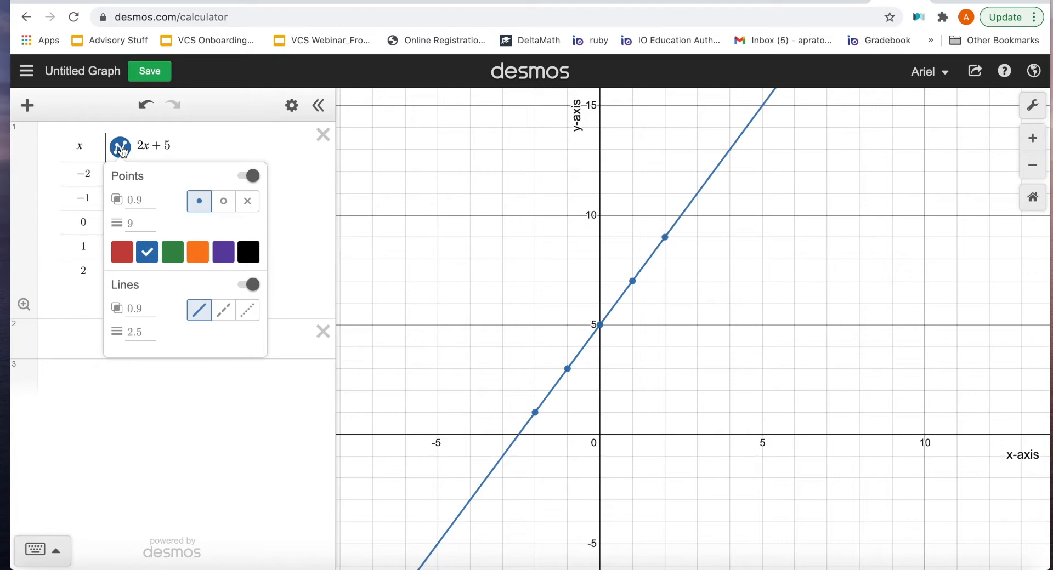
left_click(250, 285)
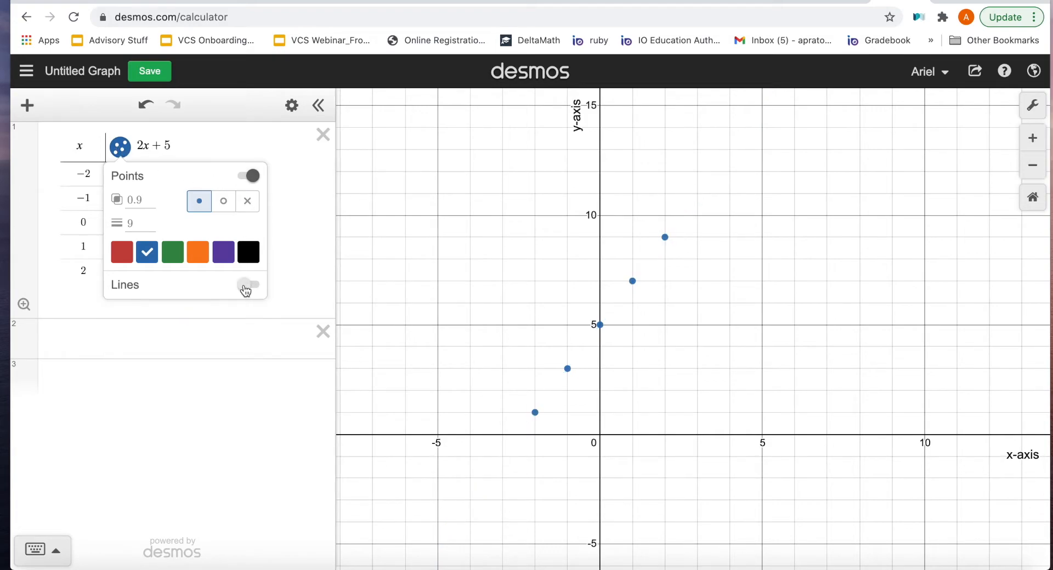
left_click(244, 286)
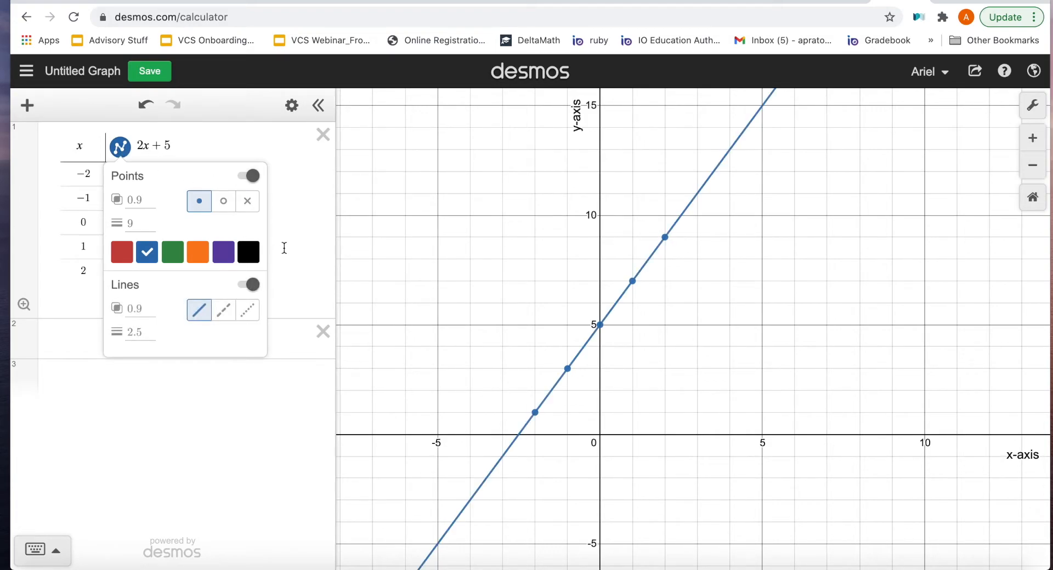
left_click(283, 248)
Add a new table below the 2x + 5 table and enter the x values 0, 1, 2 and 3.
left_click(177, 355)
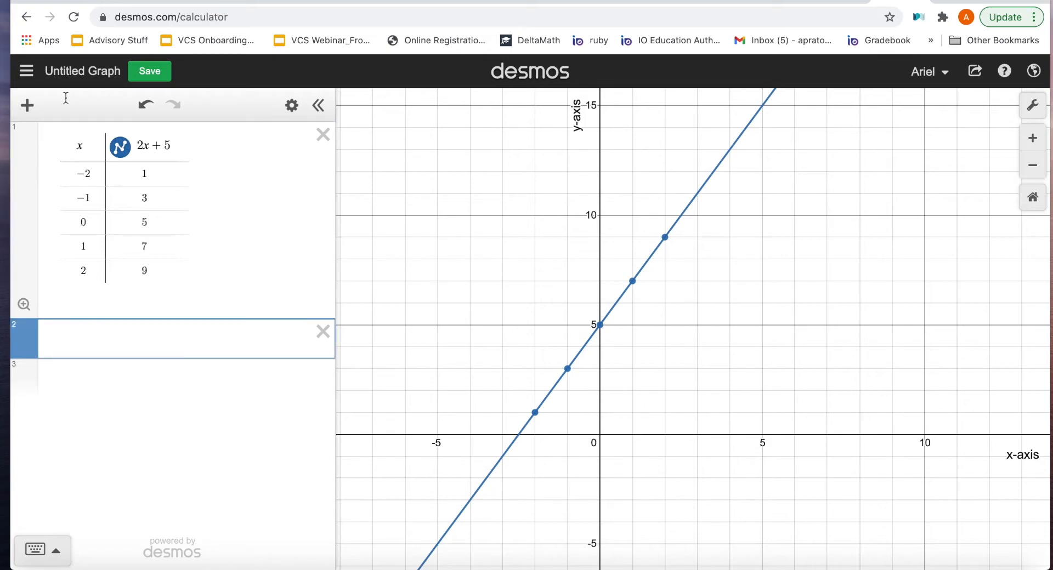
left_click(26, 106)
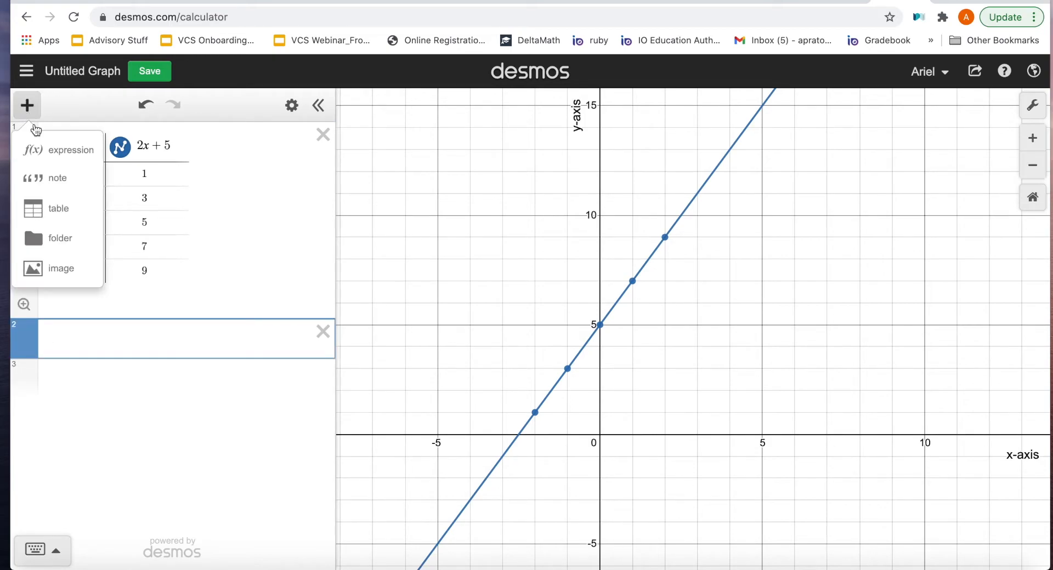
left_click(55, 202)
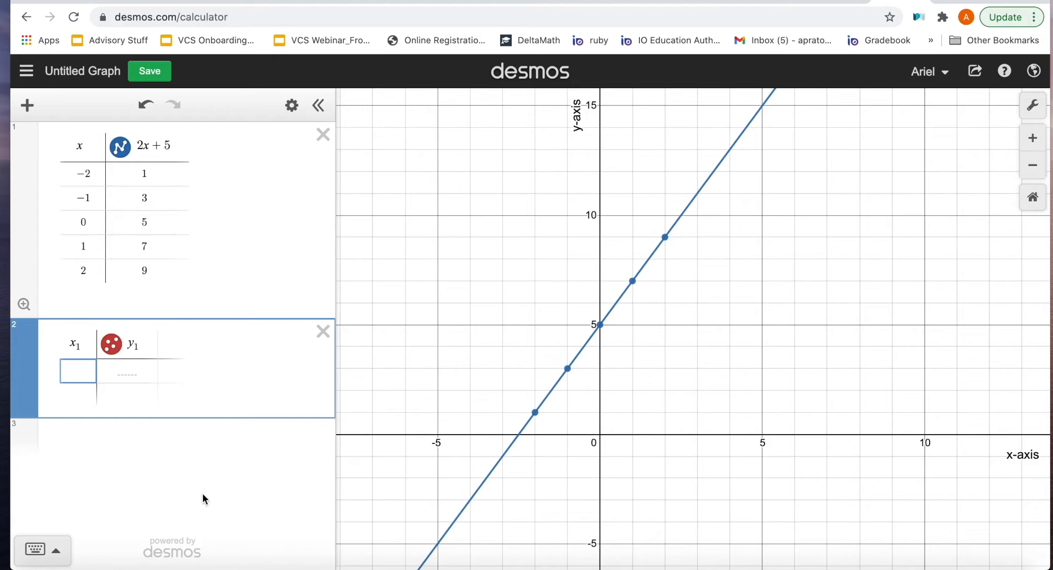
type("0")
key("Return")
type("1")
key("Return")
type("2")
key("Return")
type("3")
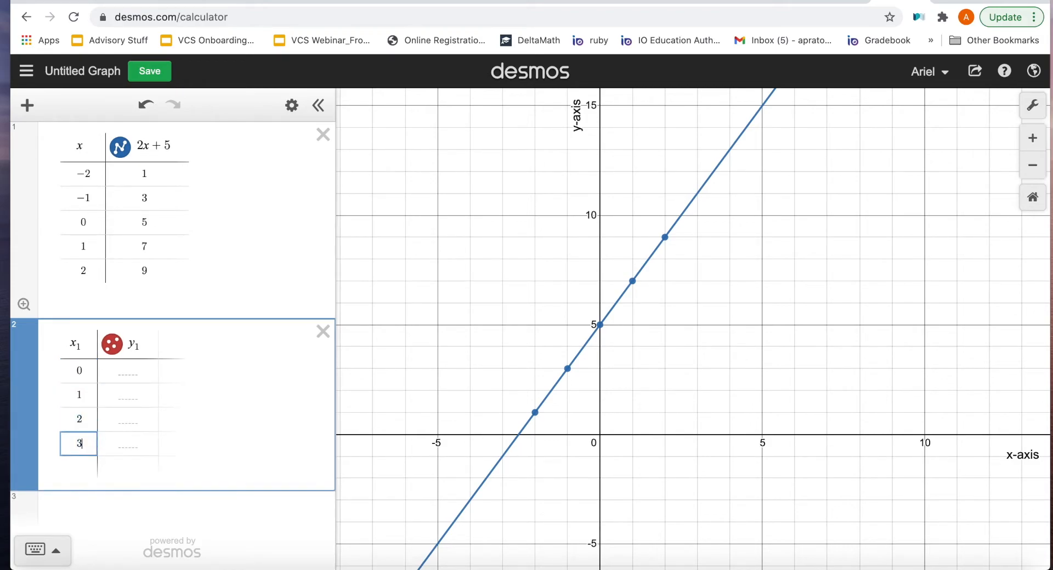
Fill the new table's y column with 5, 10, 15 and 20.
key("Right")
key("Up")
key("Up")
key("Up")
type("5")
key("Return")
type("10")
key("Return")
type("15")
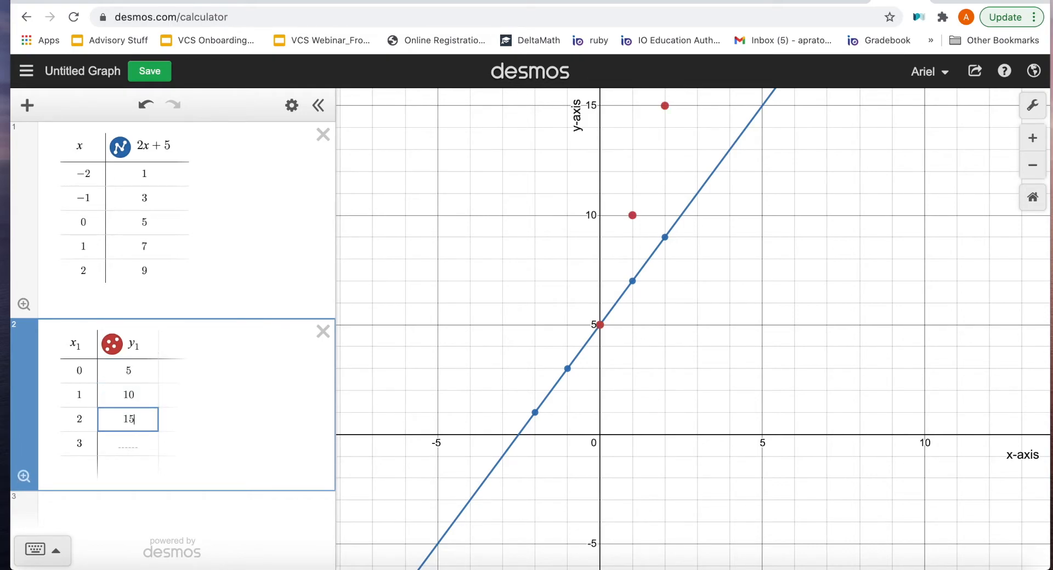
key("Return")
type("20")
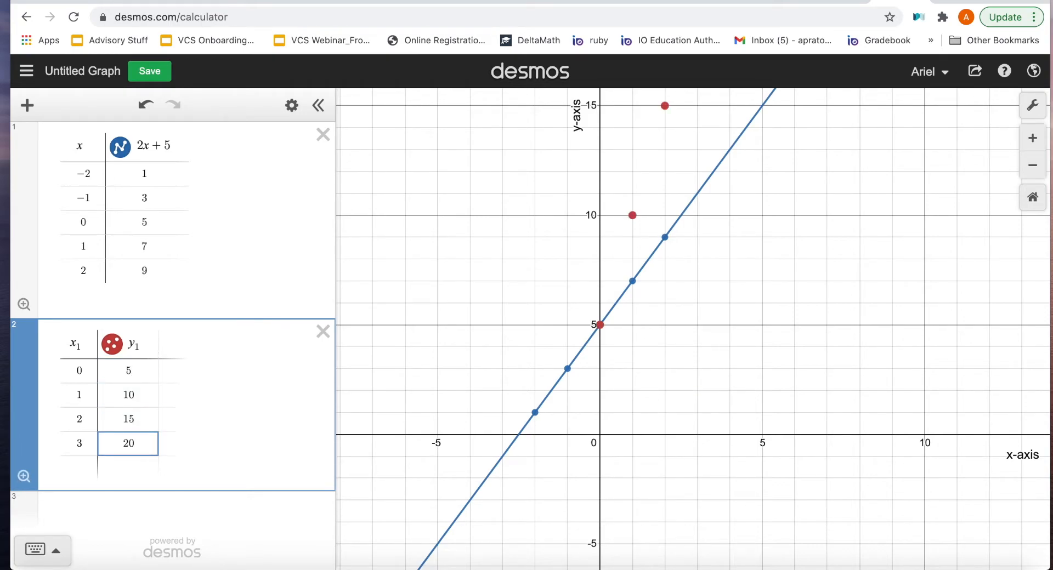
Connect the second table's points with a solid line and make the points draggable.
left_click_drag(848, 368, 809, 465)
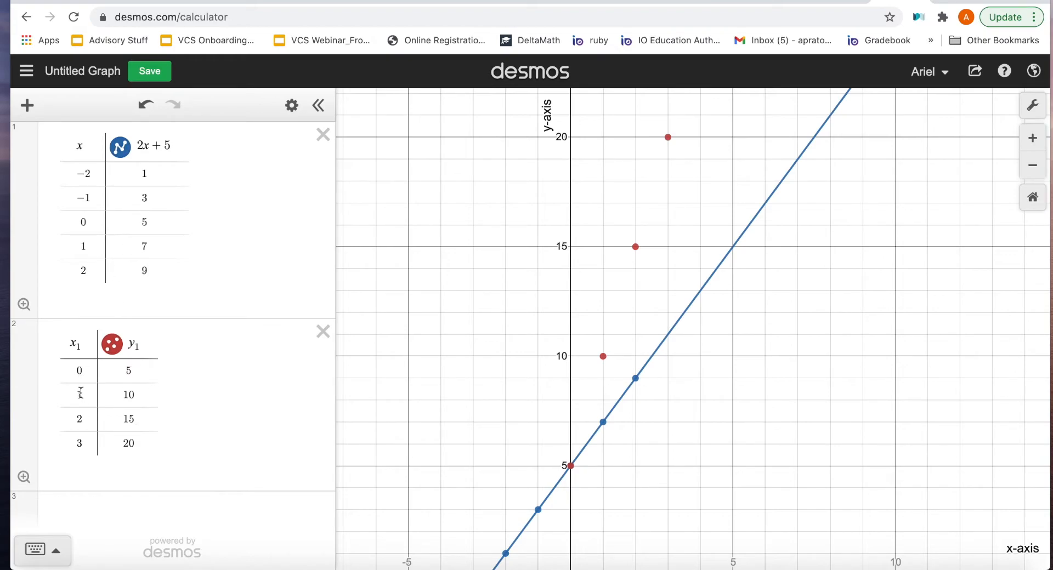
left_click(112, 345)
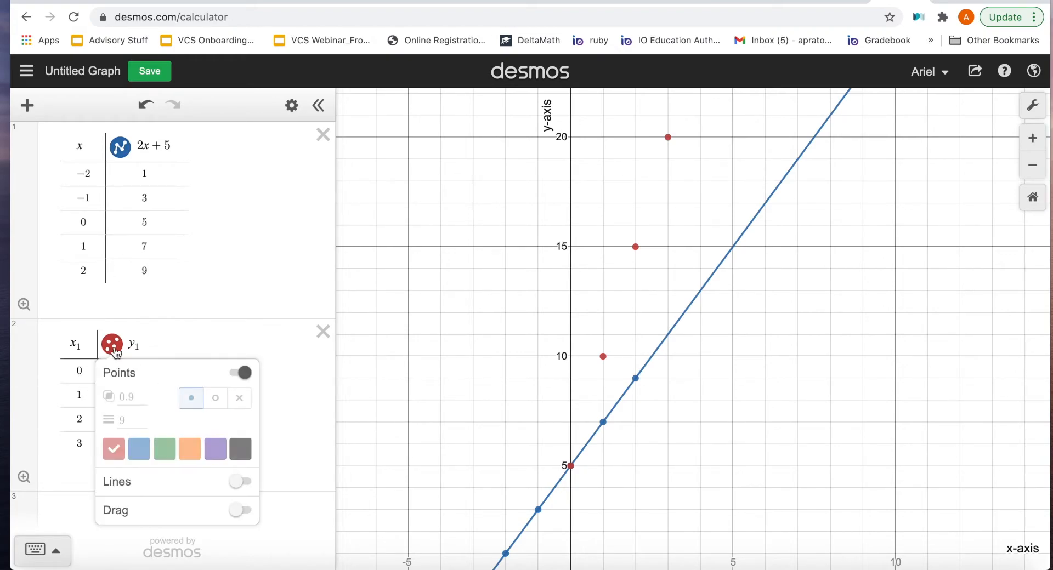
left_click(235, 484)
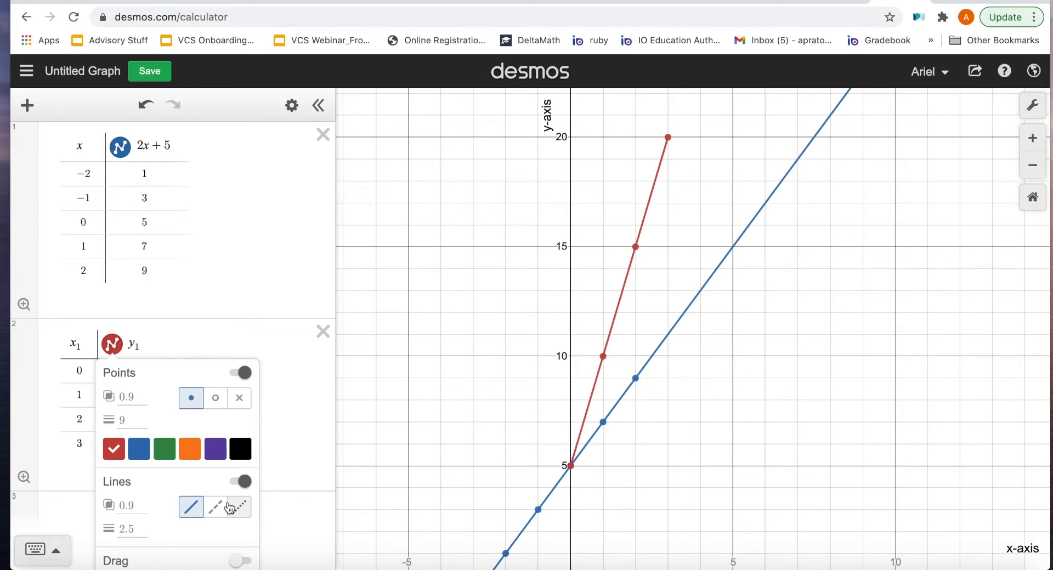
left_click(236, 562)
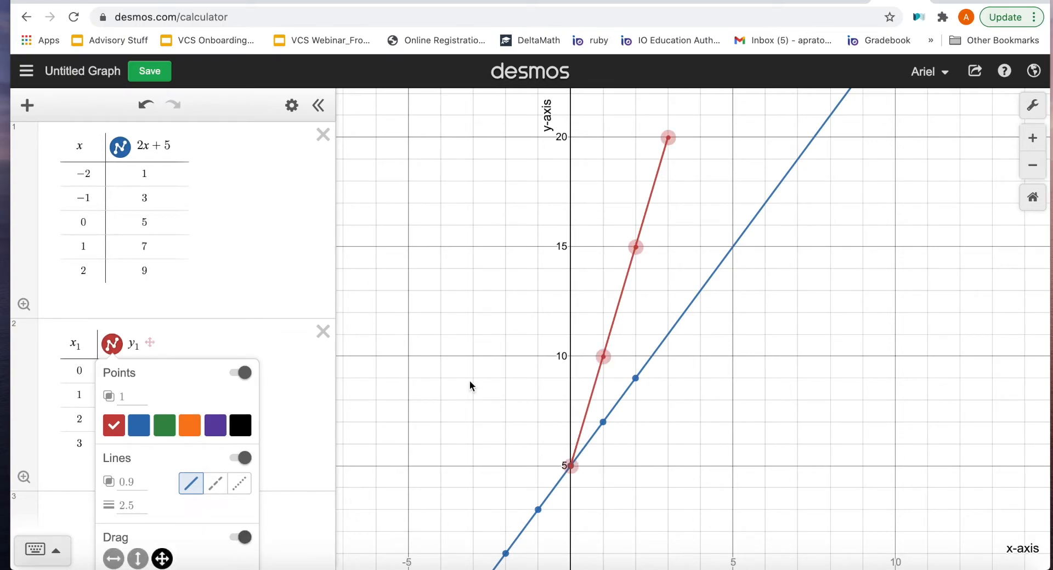
mouse_move(668, 137)
left_mouse_down()
mouse_move(670, 114)
mouse_move(669, 139)
left_mouse_up()
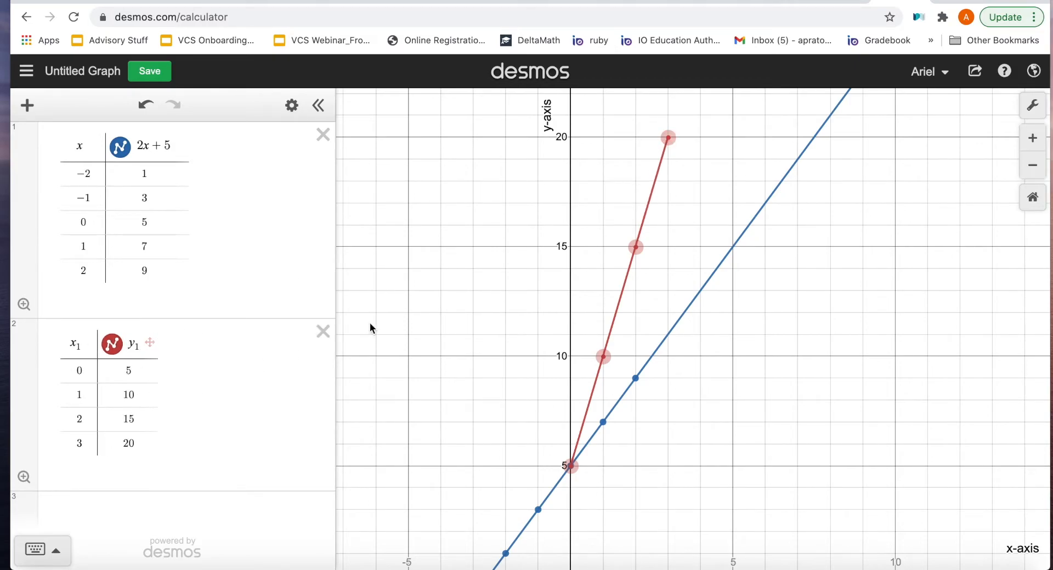
Save the graph with the title "Graph 4".
left_click_drag(395, 331, 389, 264)
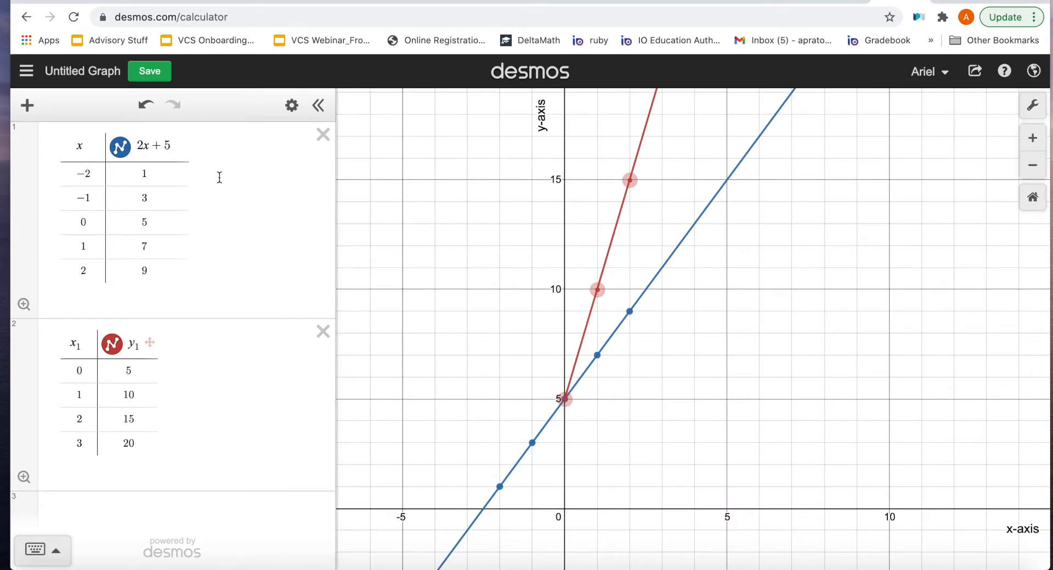
left_click(92, 71)
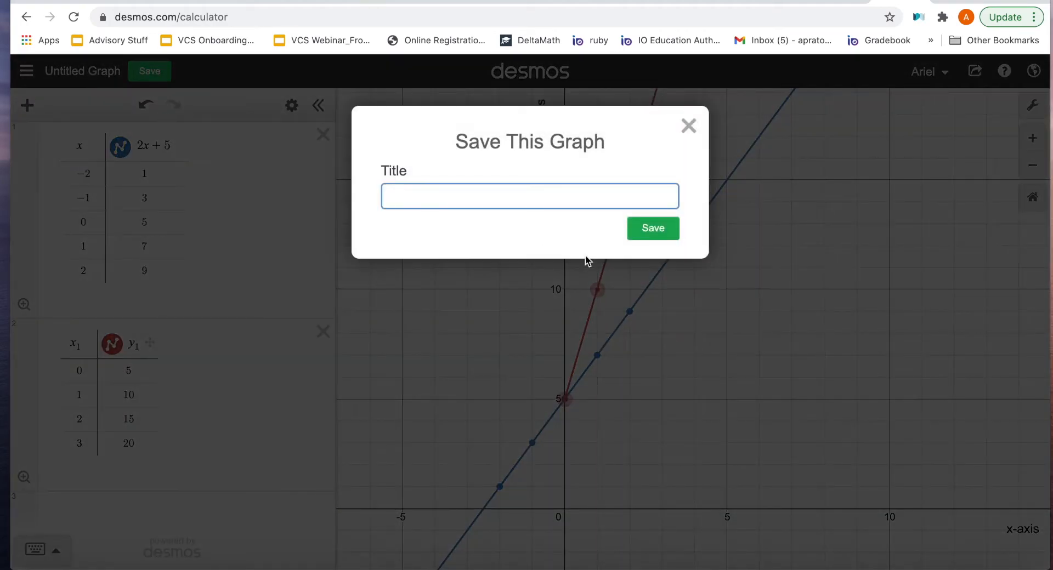
type("Graph ")
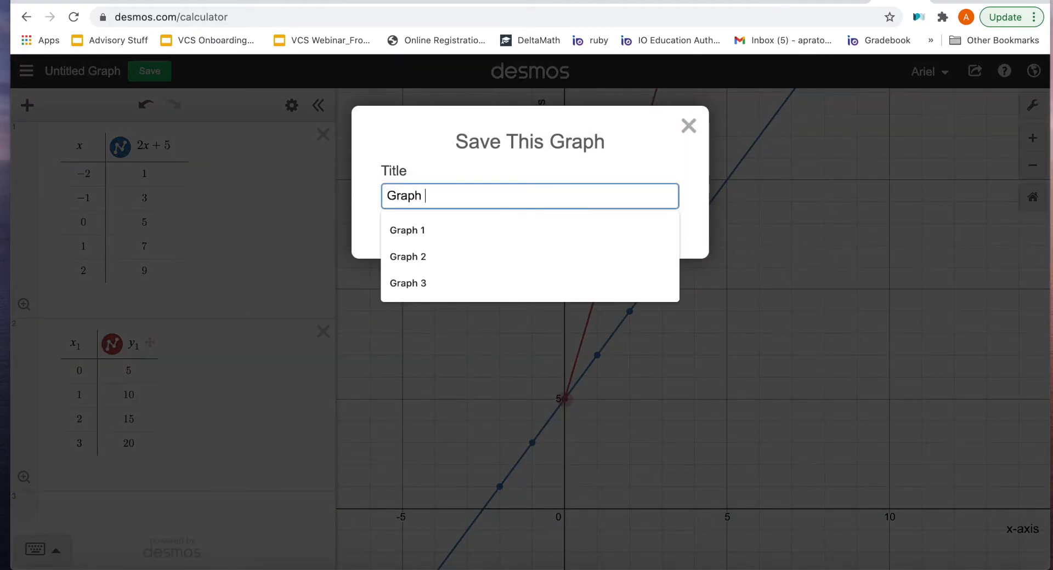
type("4")
key("Return")
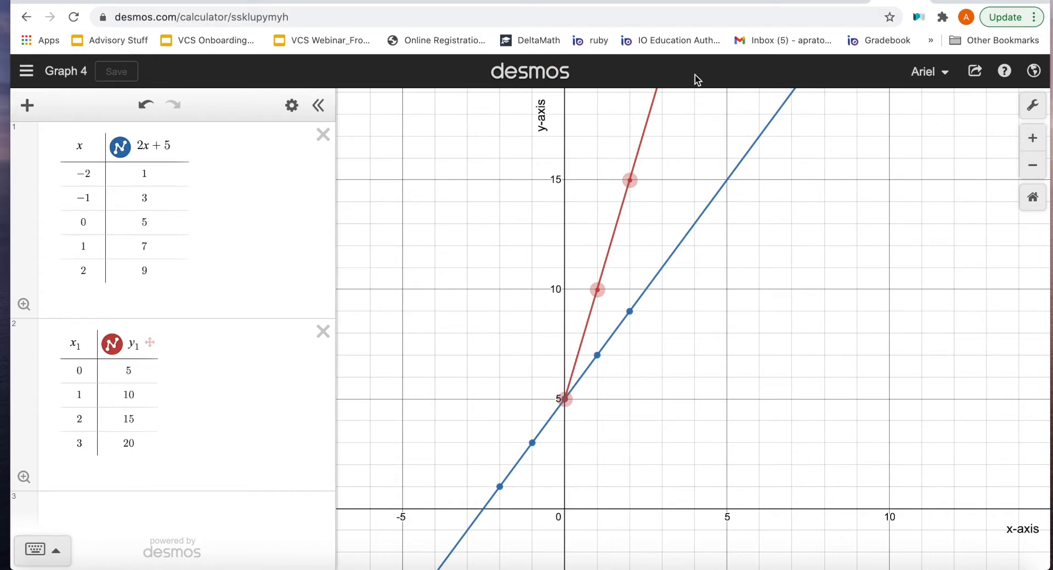
Check the account options and the list of saved graphs, then return to the current graph.
left_click(930, 83)
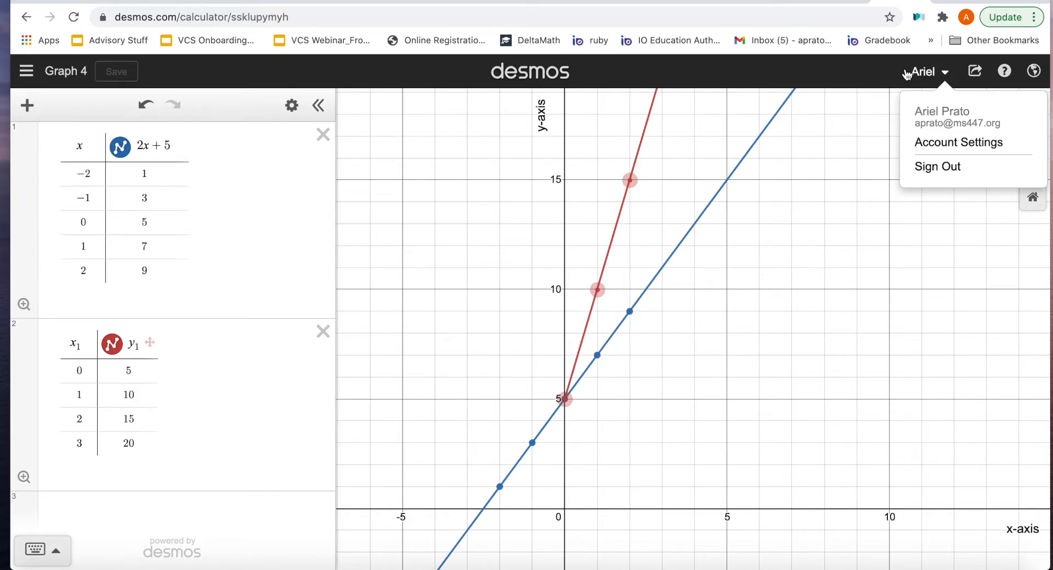
left_click(860, 140)
left_click(26, 71)
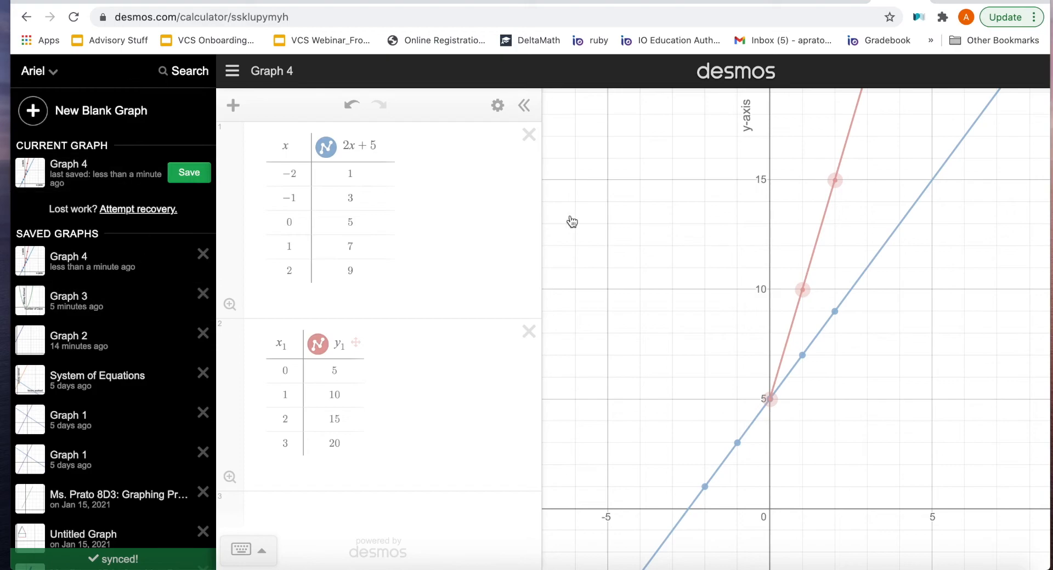
left_click(597, 205)
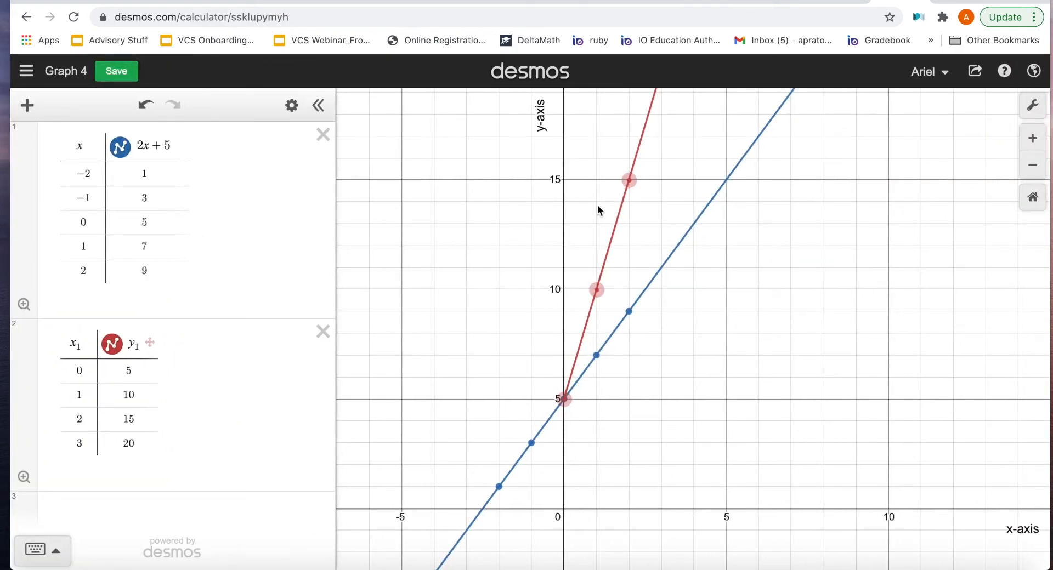
Delete both tables and graph the absolute value equation y = |x|.
left_click(314, 342)
left_click(322, 136)
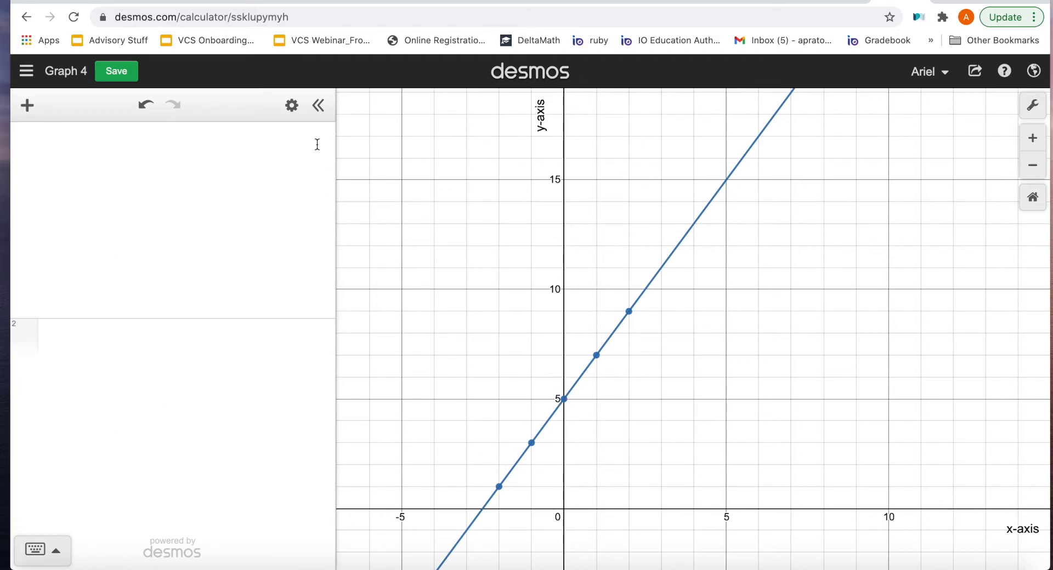
left_click(142, 159)
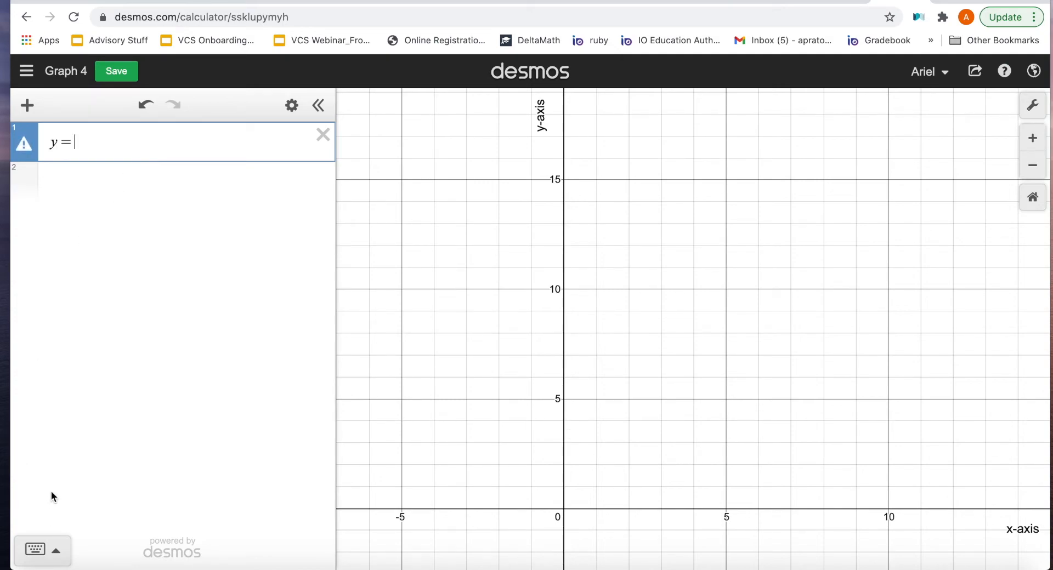
left_click(57, 544)
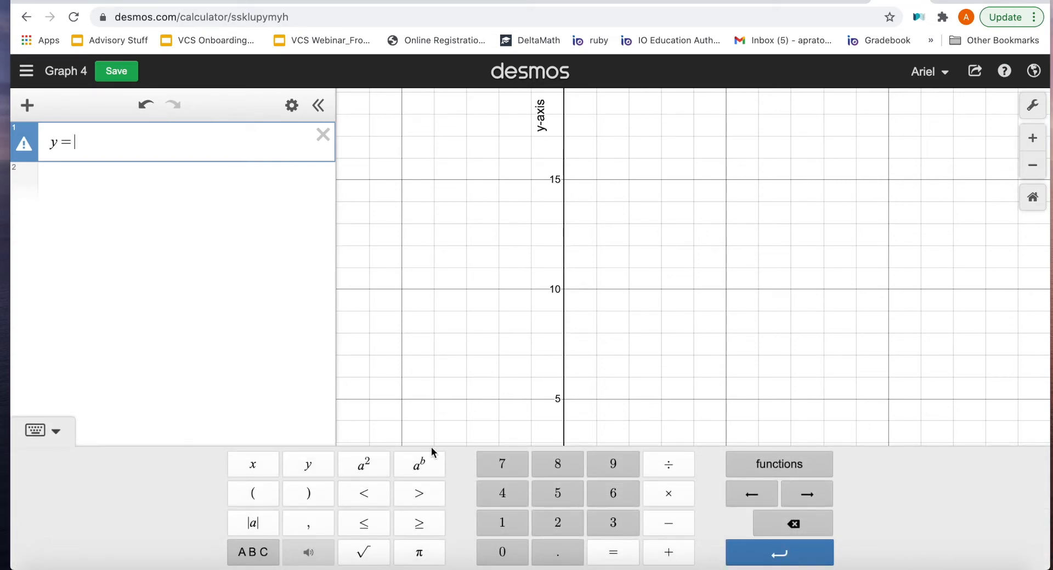
left_click(266, 529)
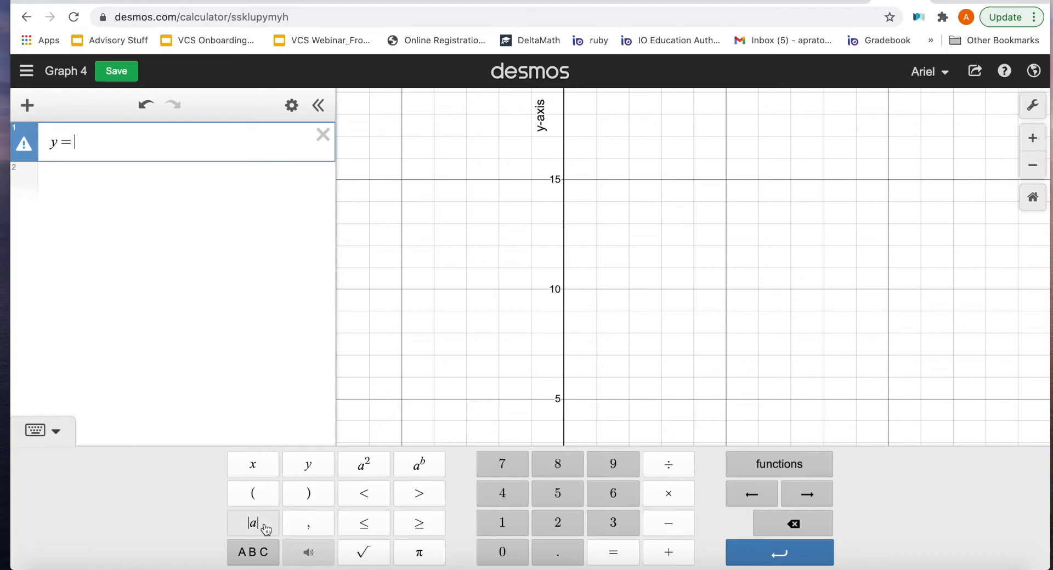
type("x|")
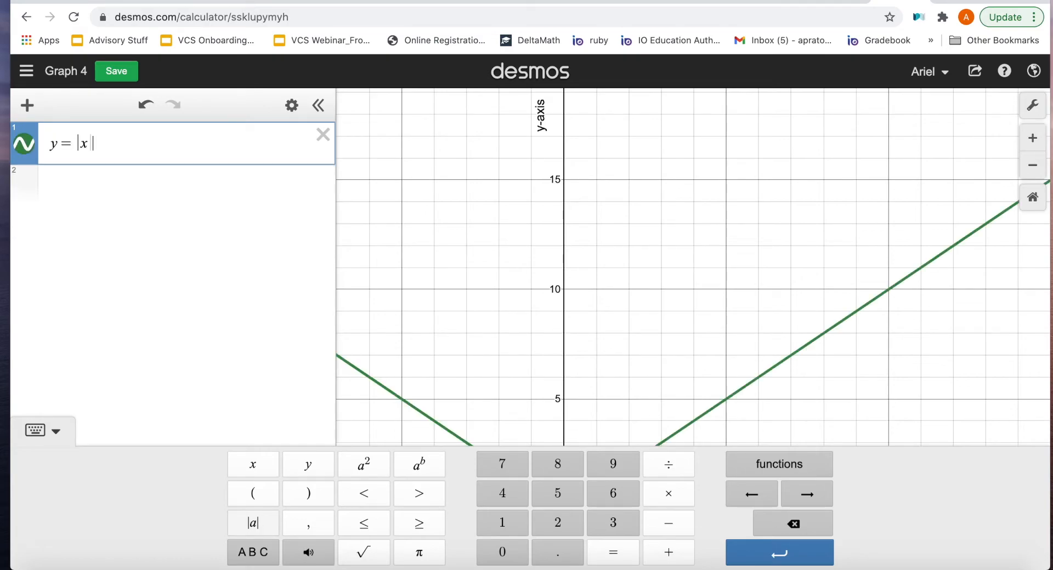
key("Return")
left_click_drag(481, 365, 538, 253)
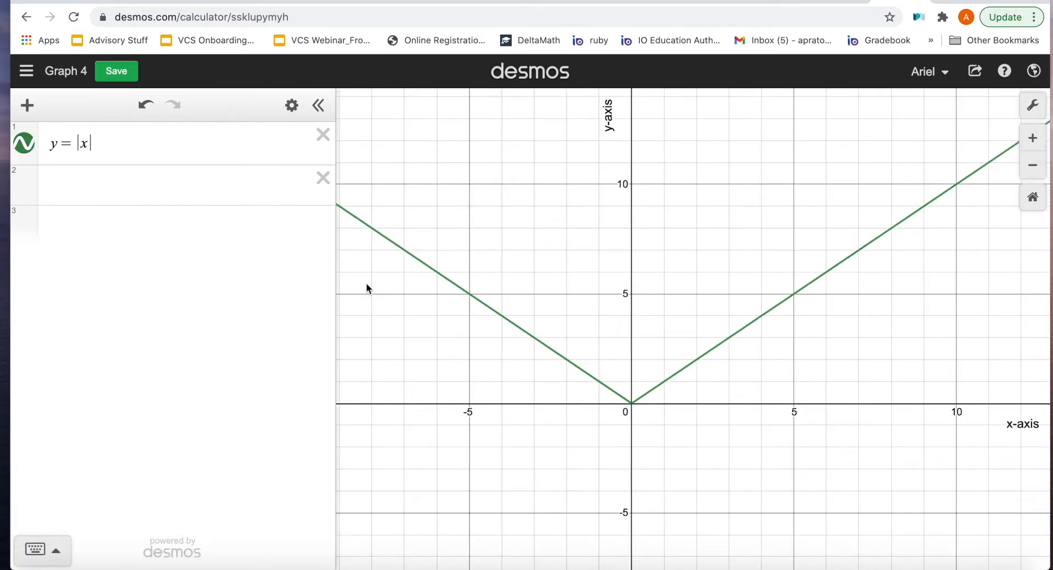
Replace y = |x| with the equation y = mx + b and remove the empty expression row.
left_click(118, 181)
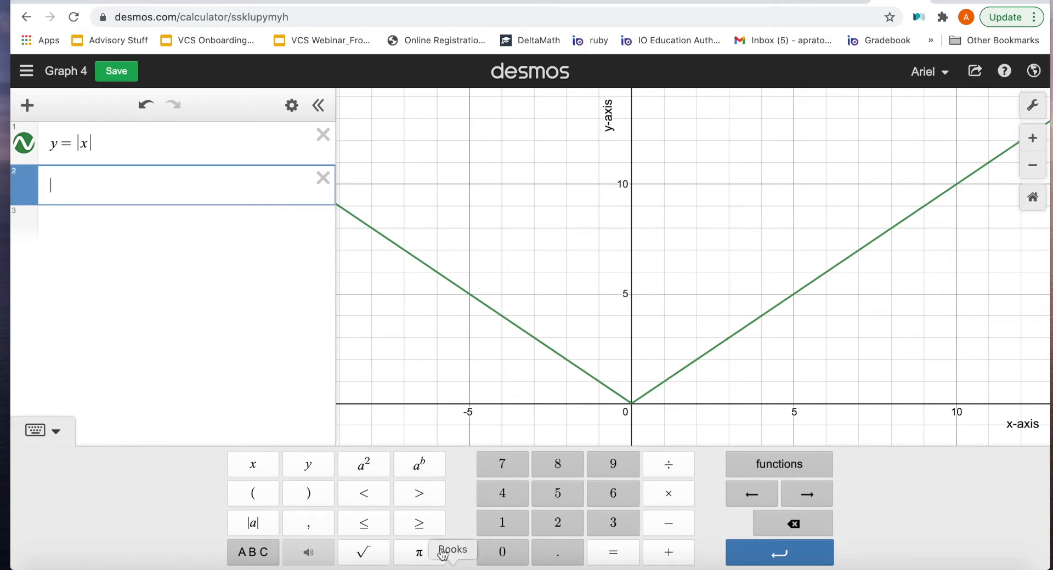
left_click(133, 147)
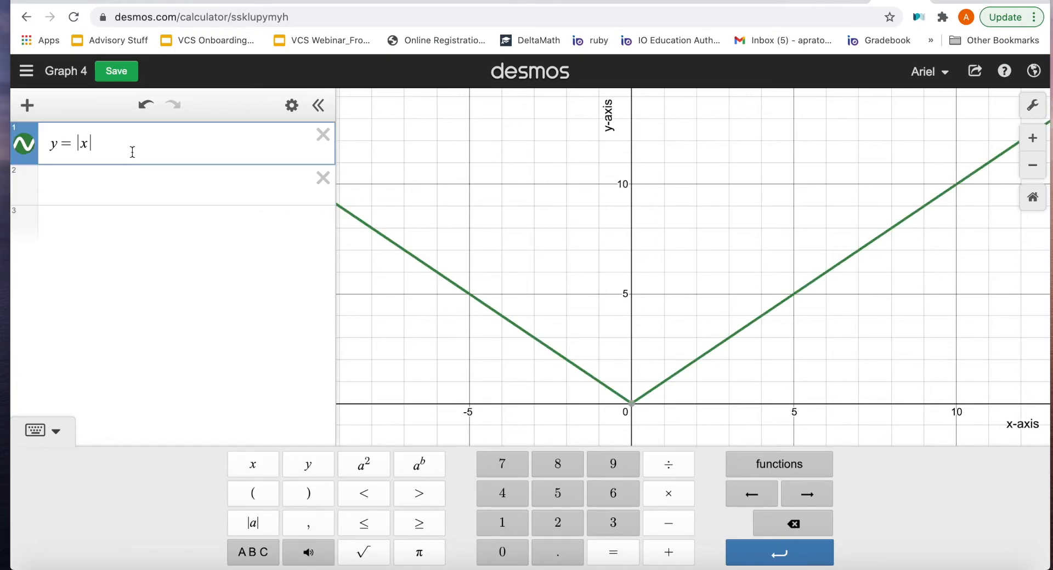
left_click_drag(133, 150, 27, 126)
key("BackSpace")
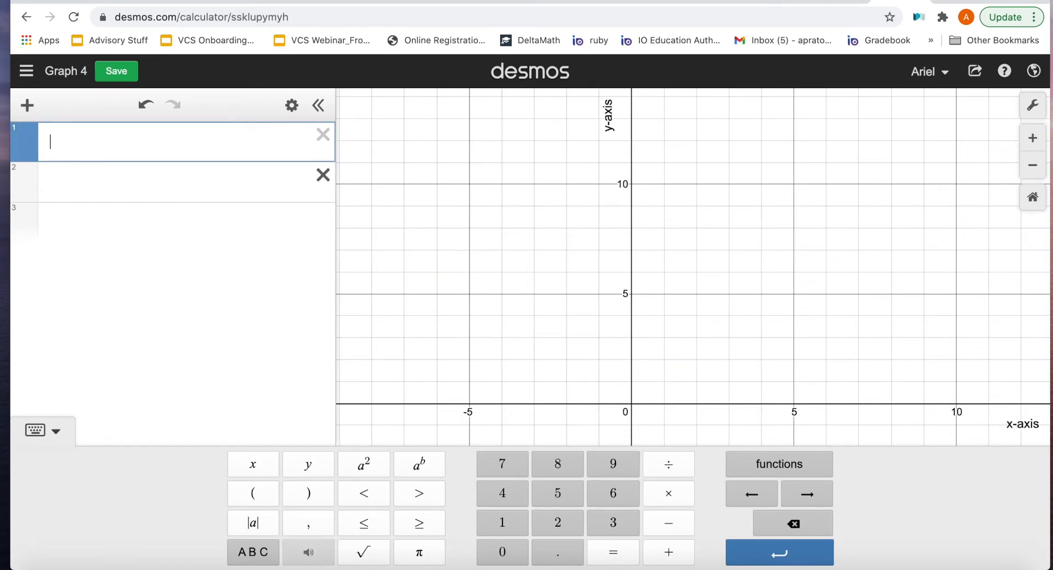
left_click(323, 176)
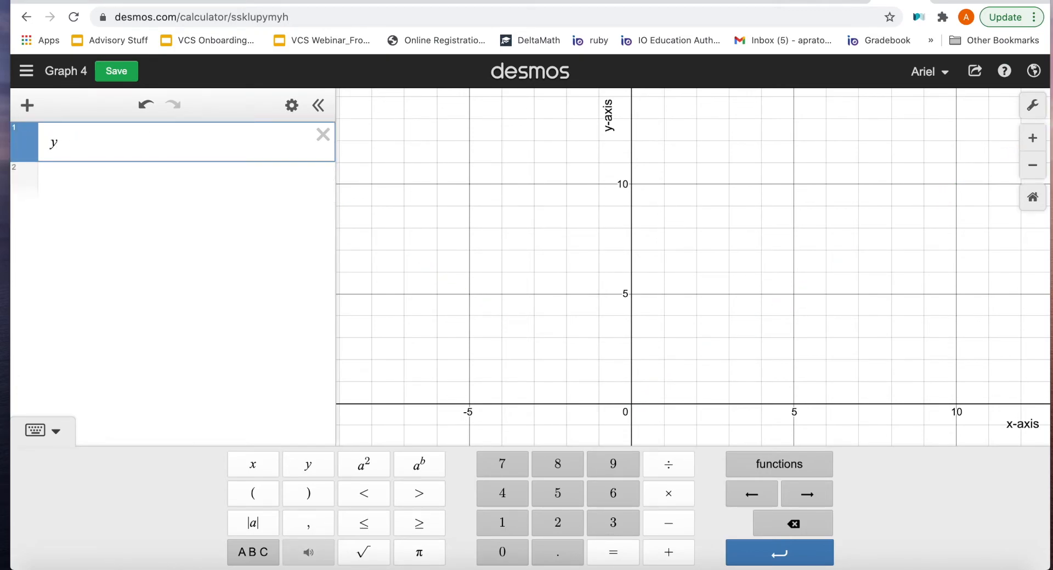
type("y=x")
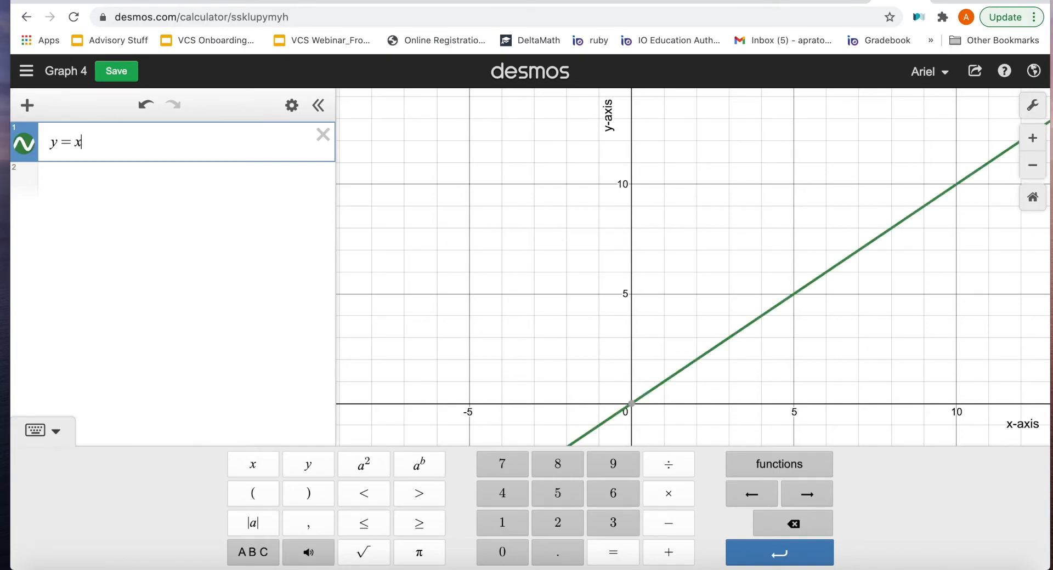
key("BackSpace")
type("mx + b")
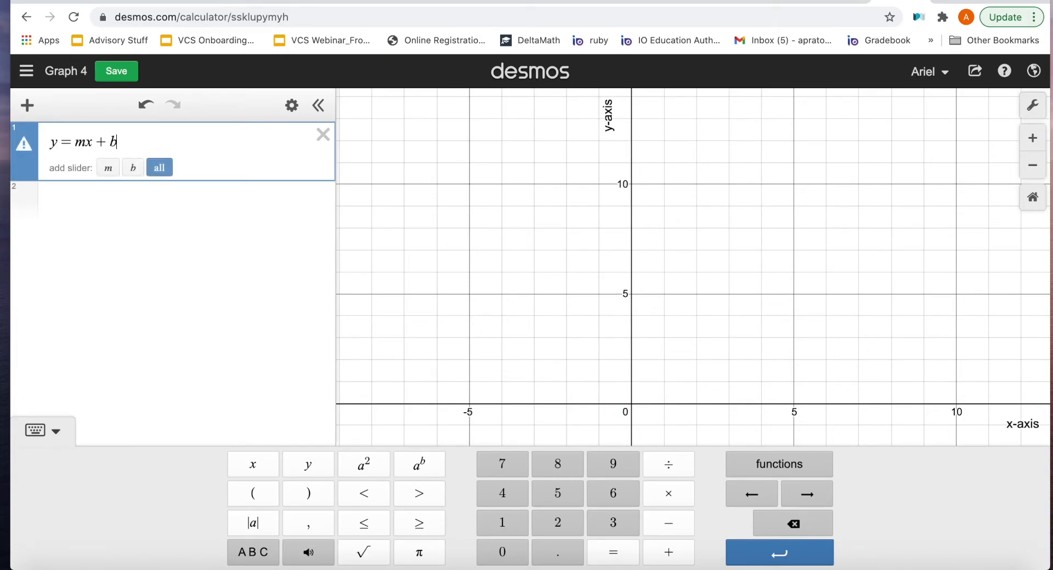
Add a slider for m in the equation y = mx + b.
left_click(412, 202)
left_click_drag(409, 267, 394, 370)
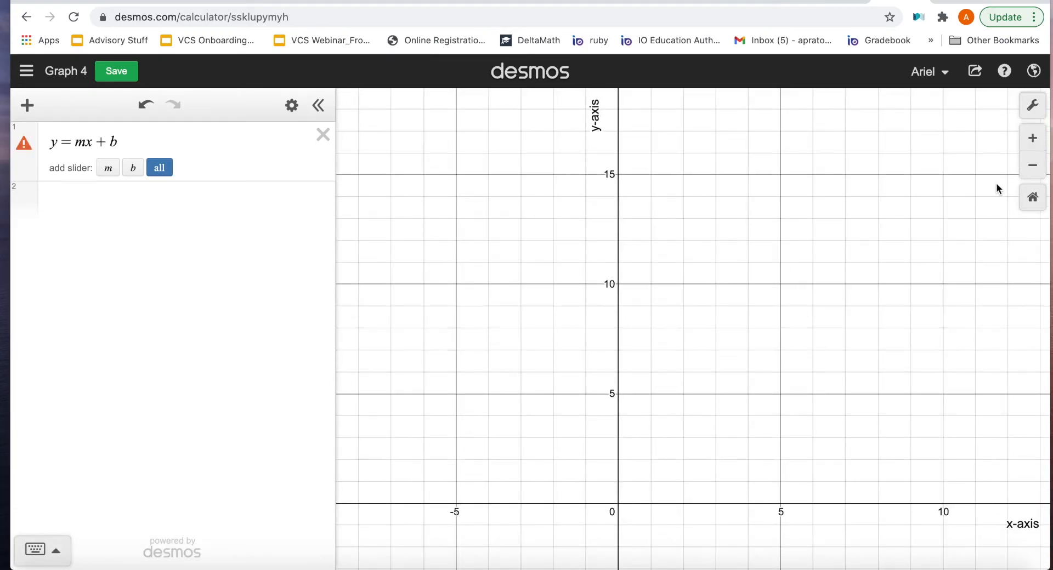
left_click(1032, 165)
left_click(108, 168)
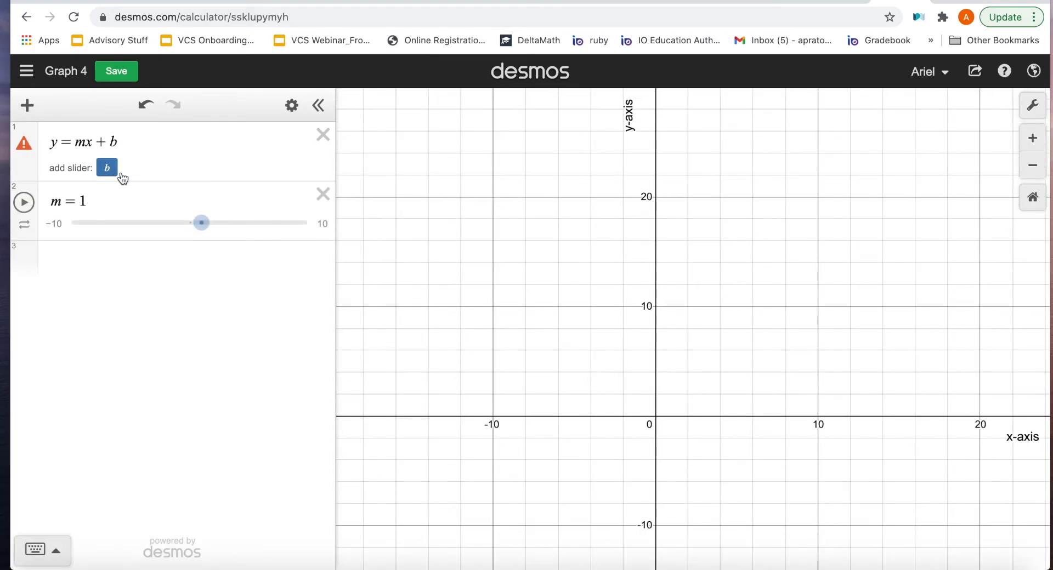
Add a slider for b in the equation y = mx + b and set b to 4.
left_click(109, 169)
left_click_drag(572, 321, 555, 296)
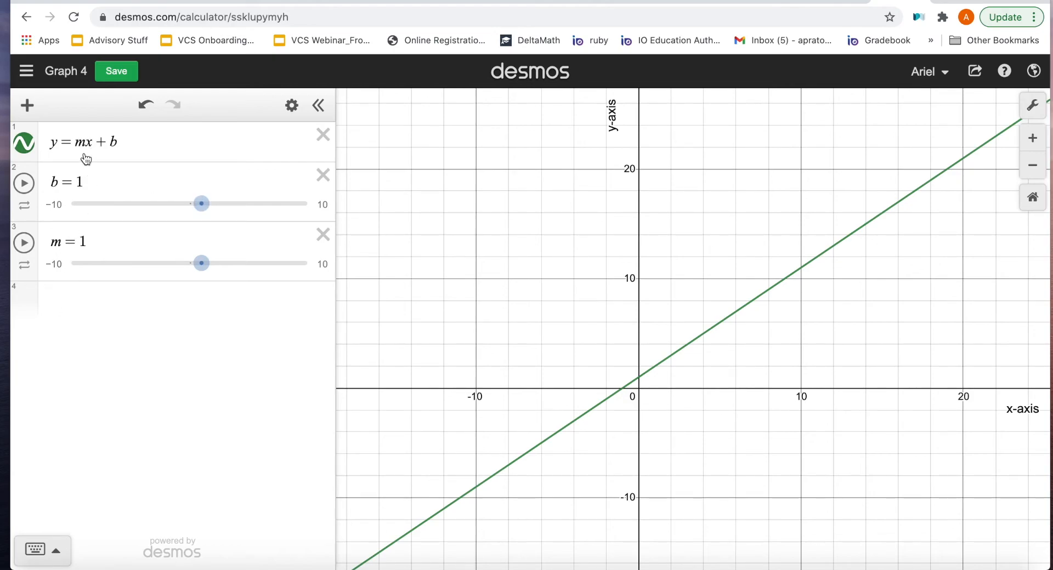
left_click_drag(202, 218, 236, 214)
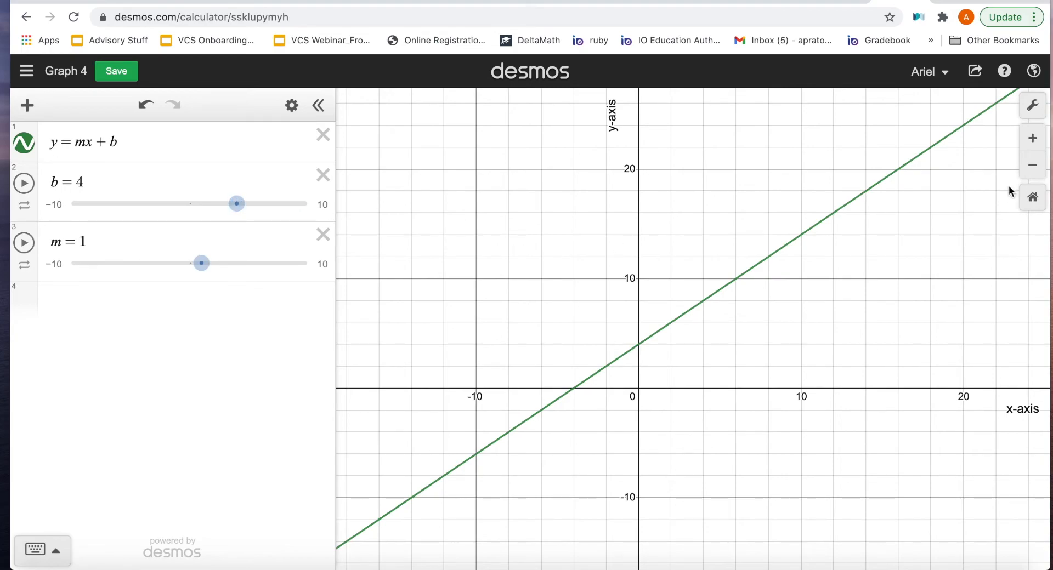
Set the slope slider m to 3.5.
left_click(1032, 165)
left_click(1031, 140)
left_click(1031, 141)
left_click_drag(701, 486, 681, 406)
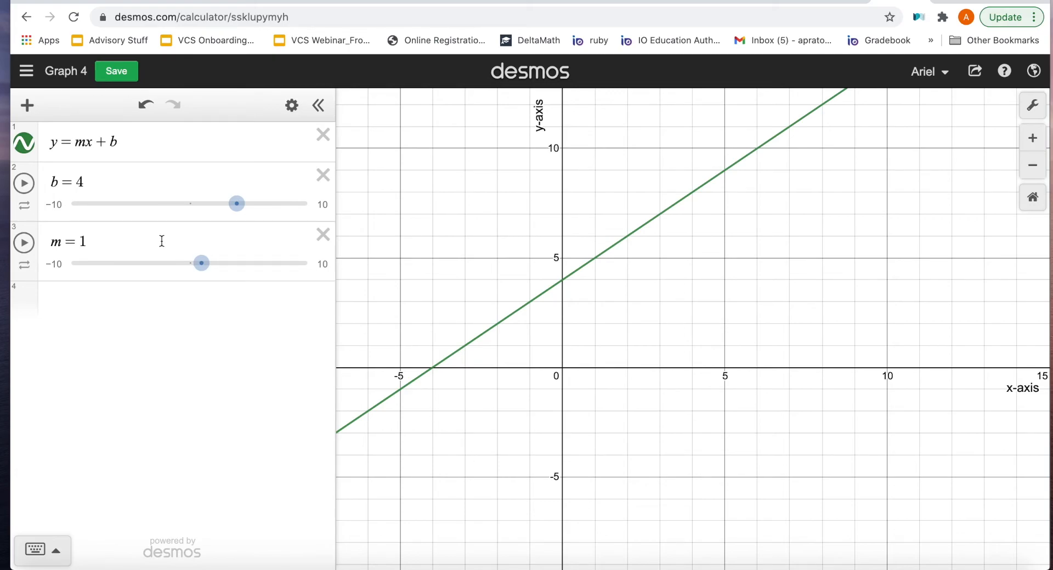
left_click_drag(201, 263, 231, 263)
Set the y-intercept slider b to -2.8.
left_click(251, 194)
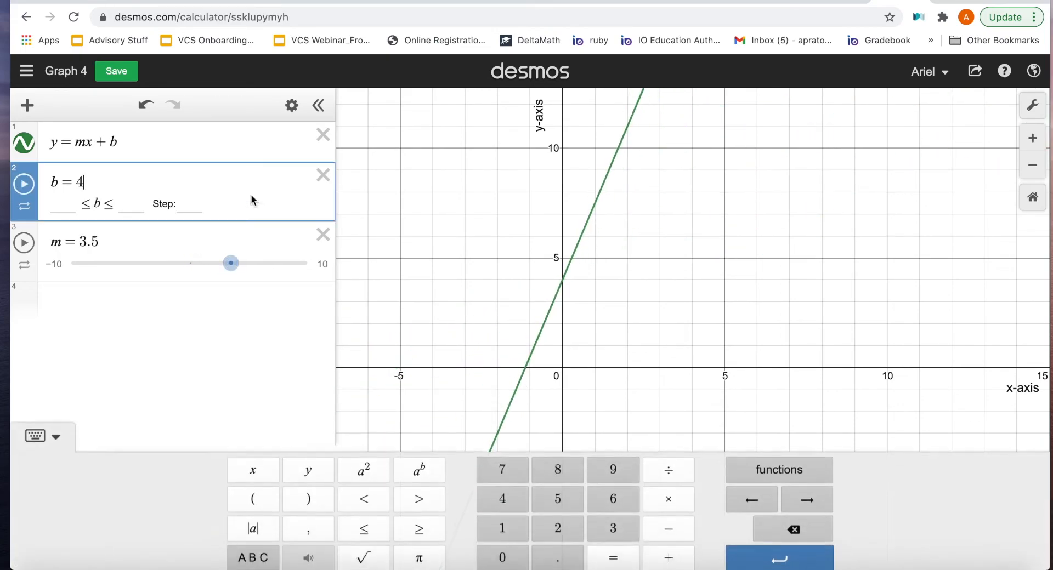
left_click(154, 235)
left_click(223, 207)
left_click_drag(225, 209, 156, 205)
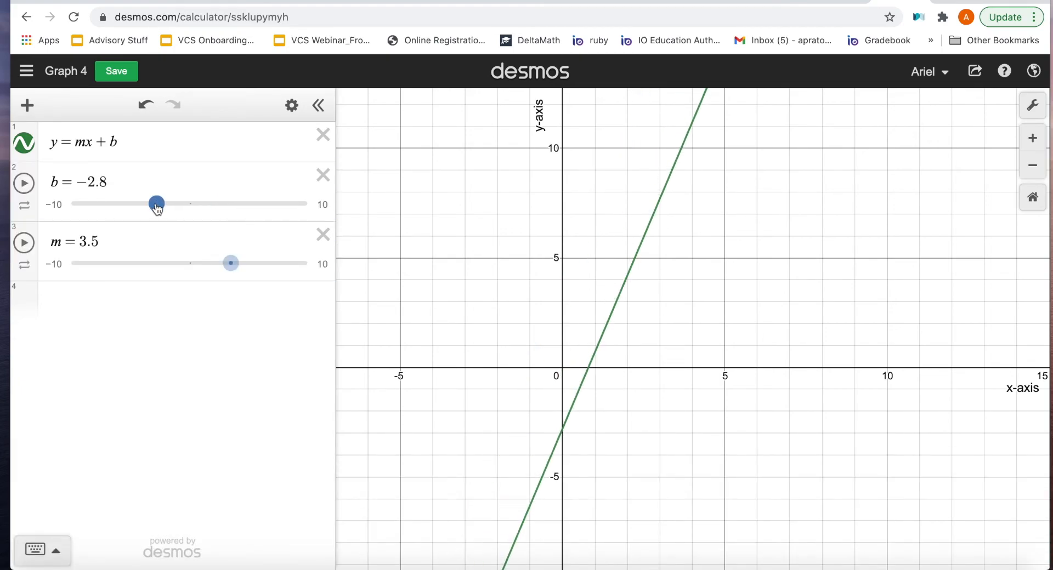
Animate the b and m sliders together, then stop both animations.
left_click(23, 185)
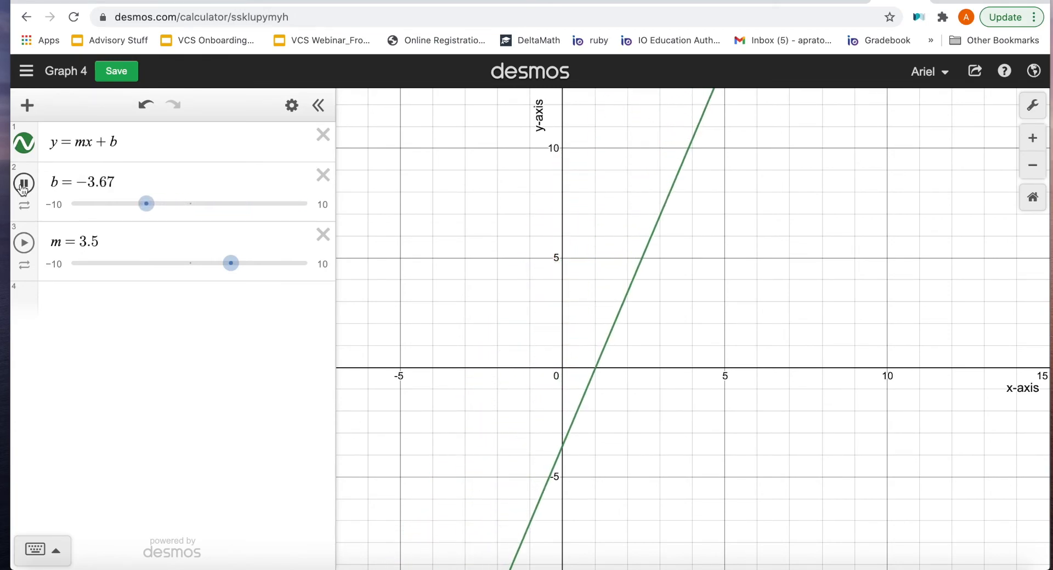
left_click(23, 243)
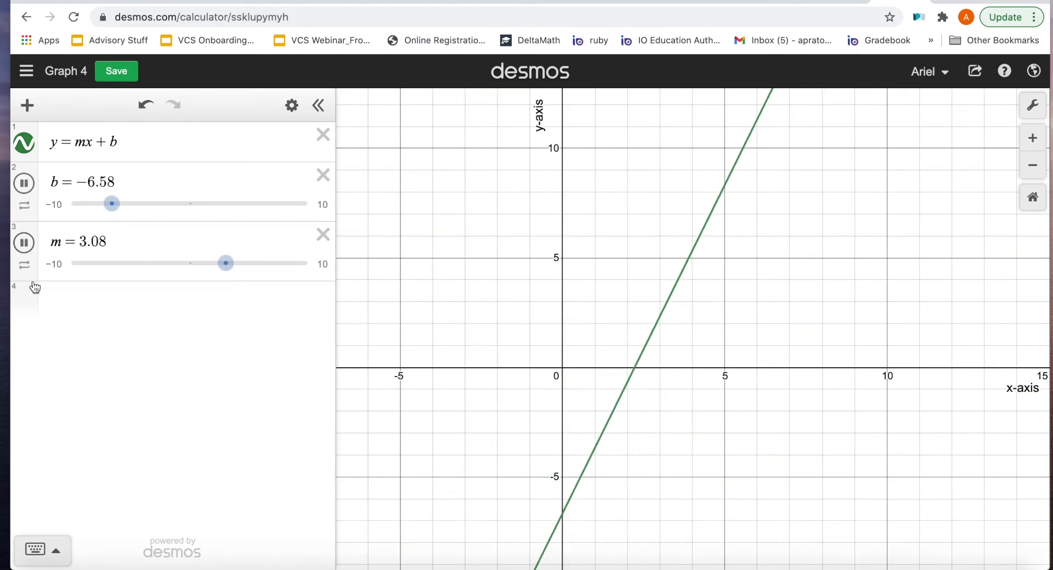
left_click(23, 183)
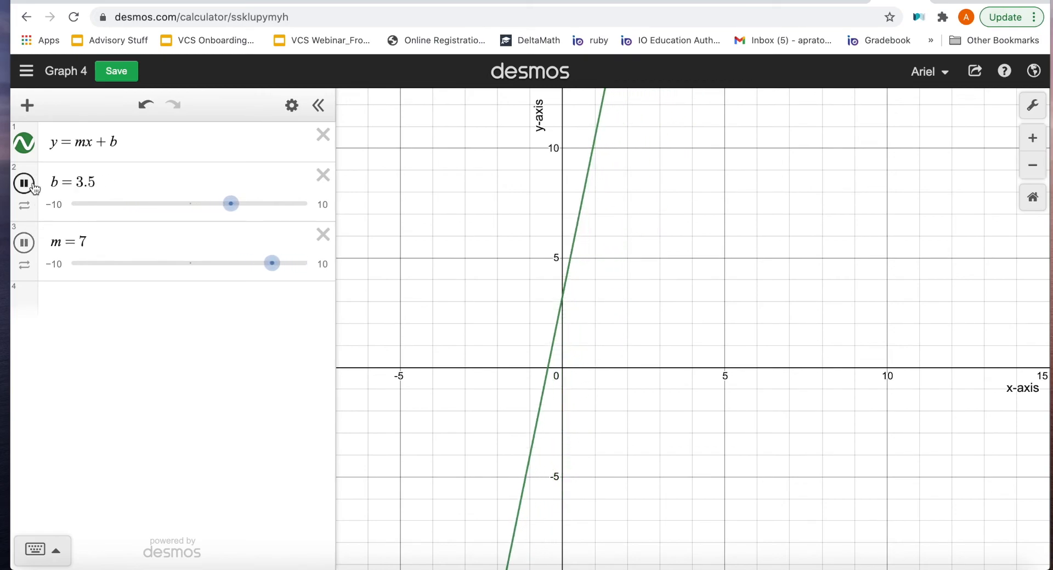
left_click(32, 245)
Set the m slider's range from -20 to 20, then play and stop its animation.
left_click(57, 261)
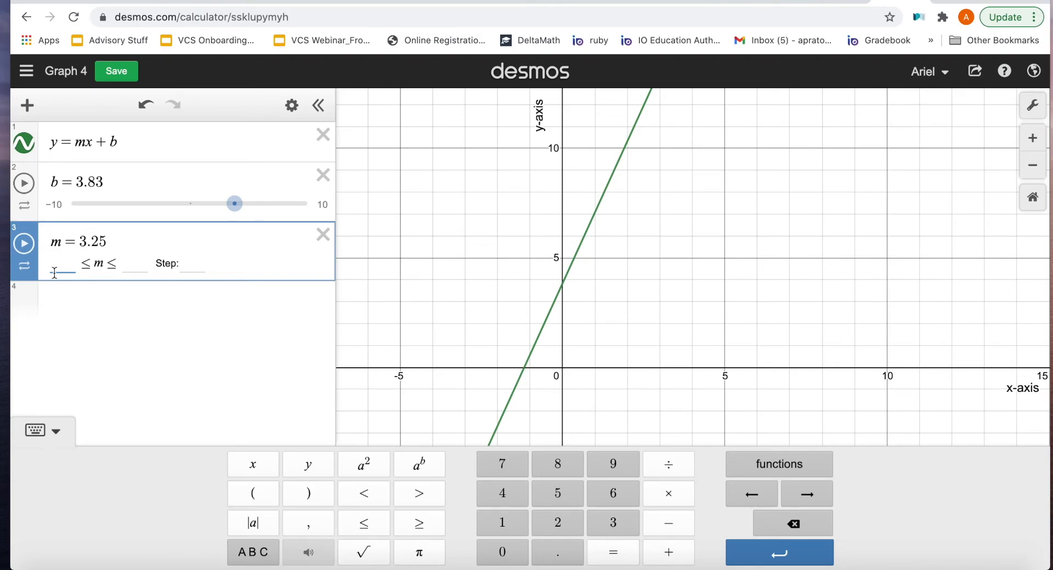
type("-20")
key("Tab")
type("2-")
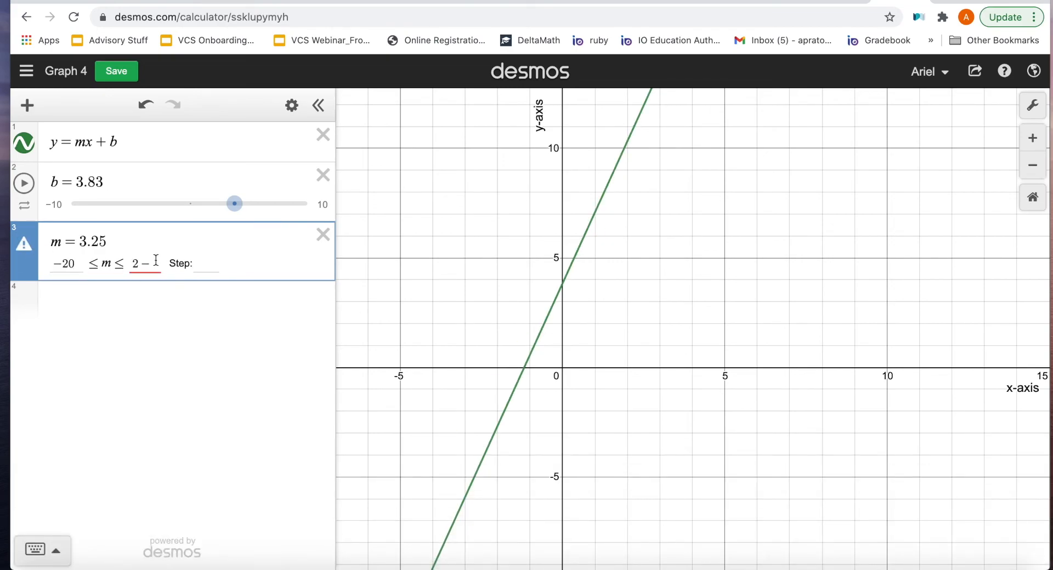
key("BackSpace")
type("0")
key("Return")
left_click(33, 247)
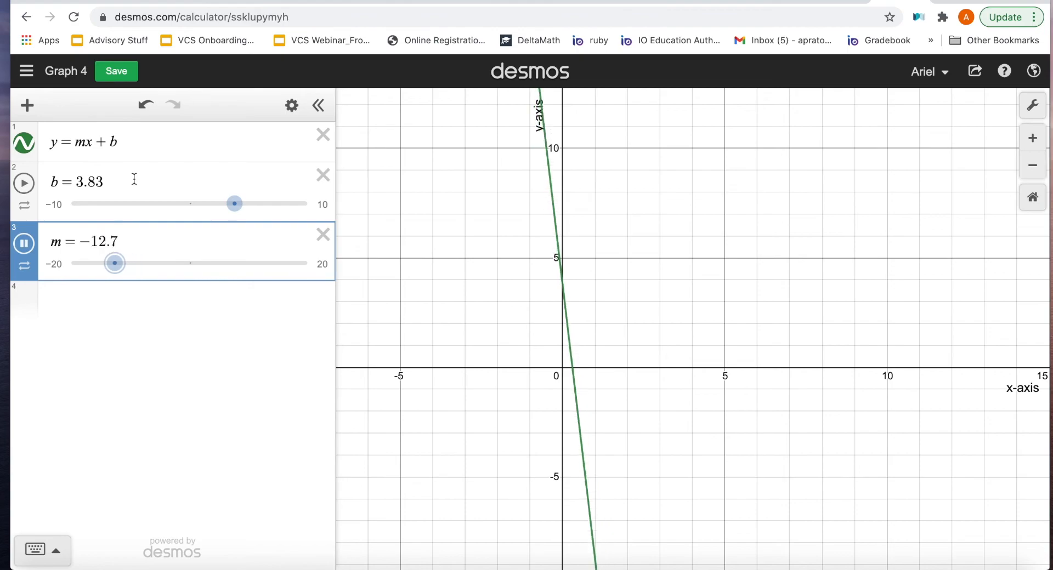
left_click(24, 243)
Delete the m and b sliders and change the equation to y = ax^2 + bx + c.
left_click(323, 235)
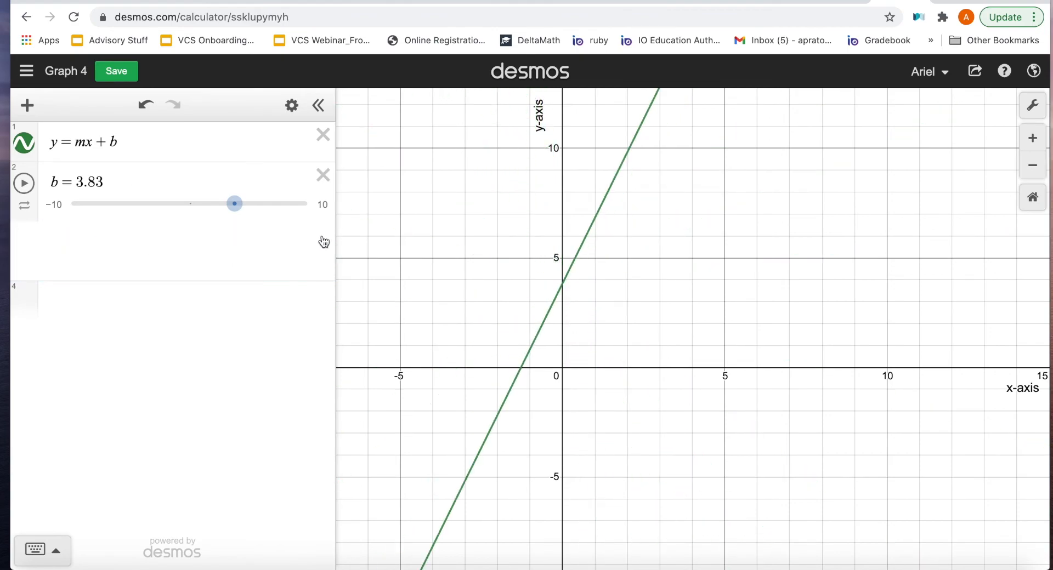
left_click(323, 187)
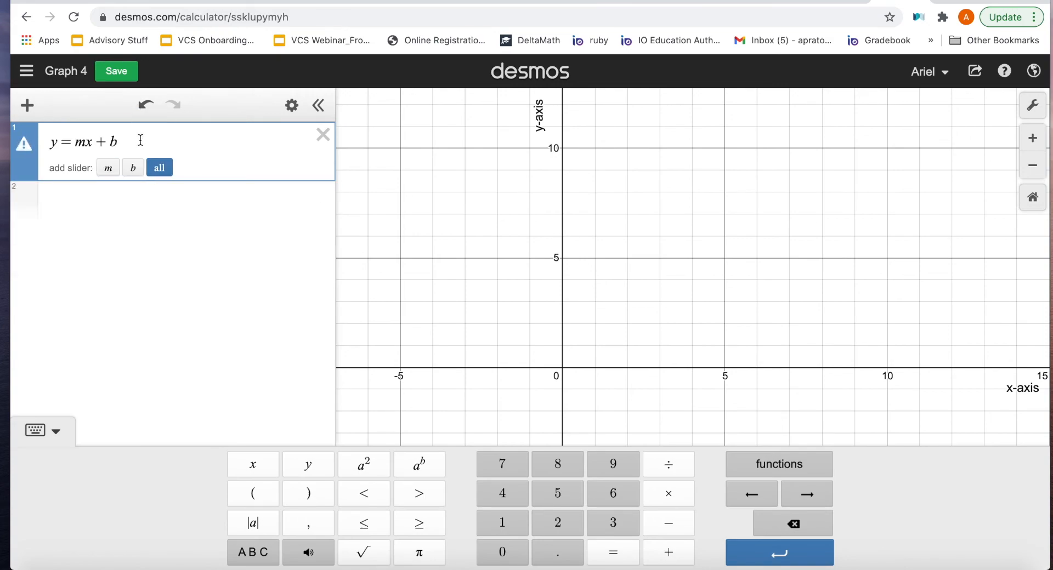
left_click(69, 141, "shift")
type("ax^2")
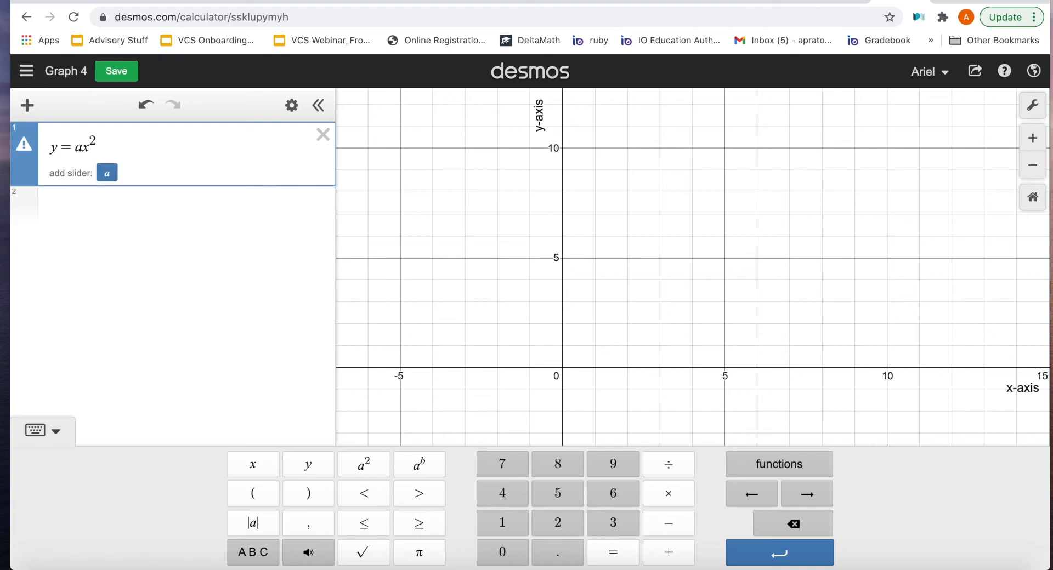
type("+bx+c")
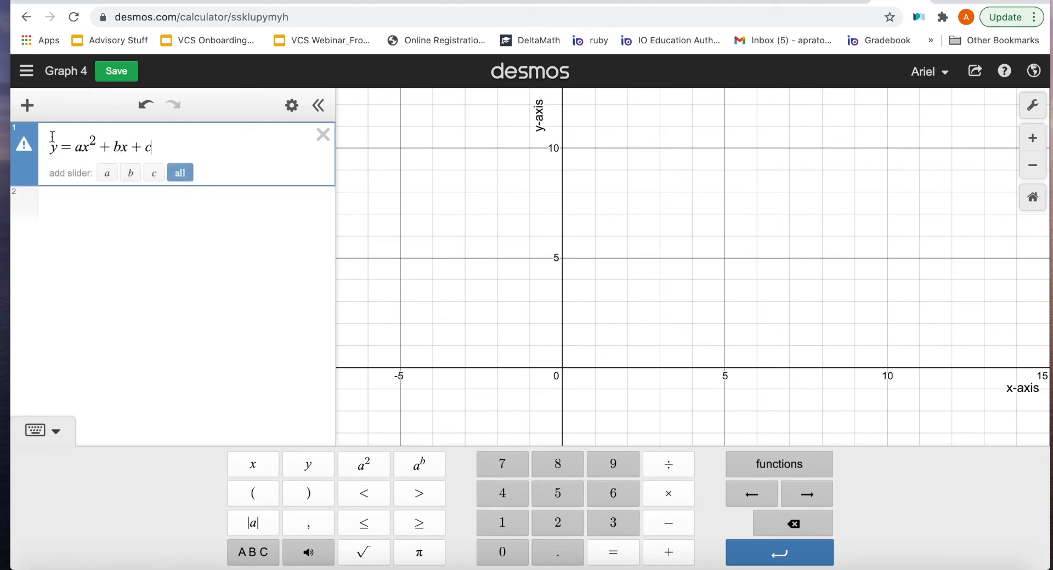
Add separate sliders for a, b and c in the quadratic equation and set b to -0.9.
left_click(107, 173)
left_click(107, 173)
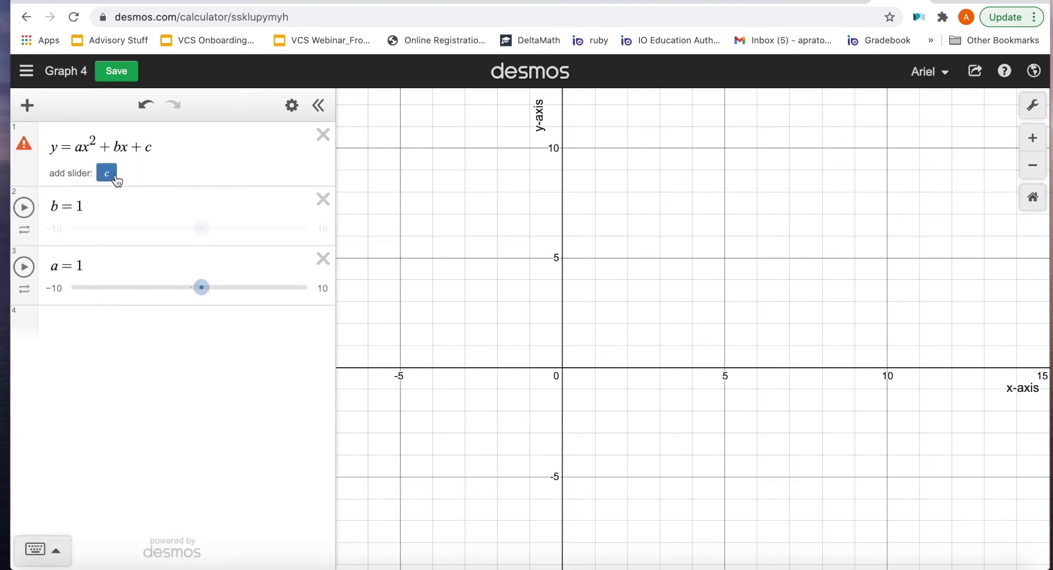
left_click(107, 174)
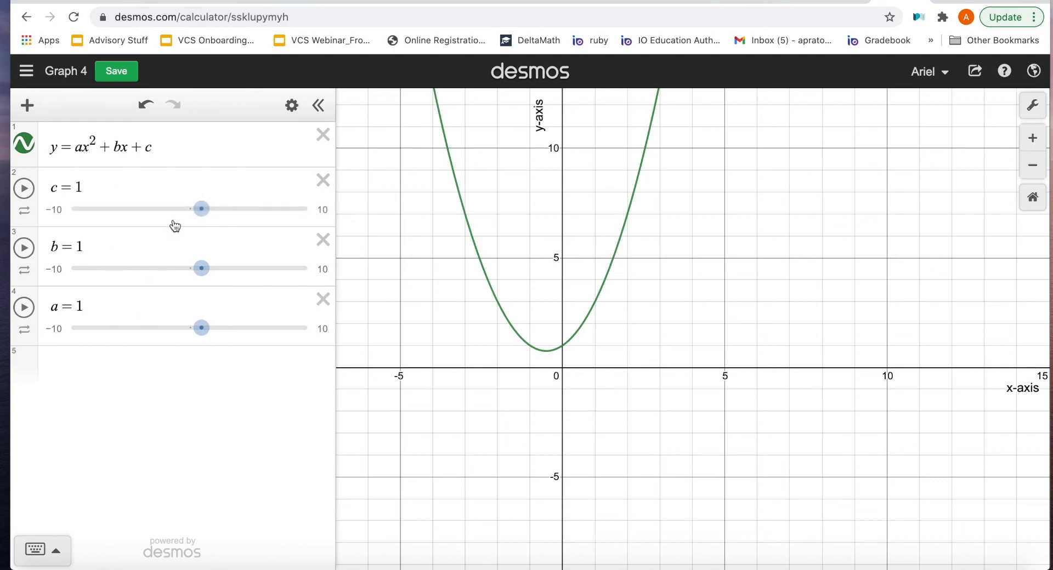
left_click_drag(201, 269, 179, 268)
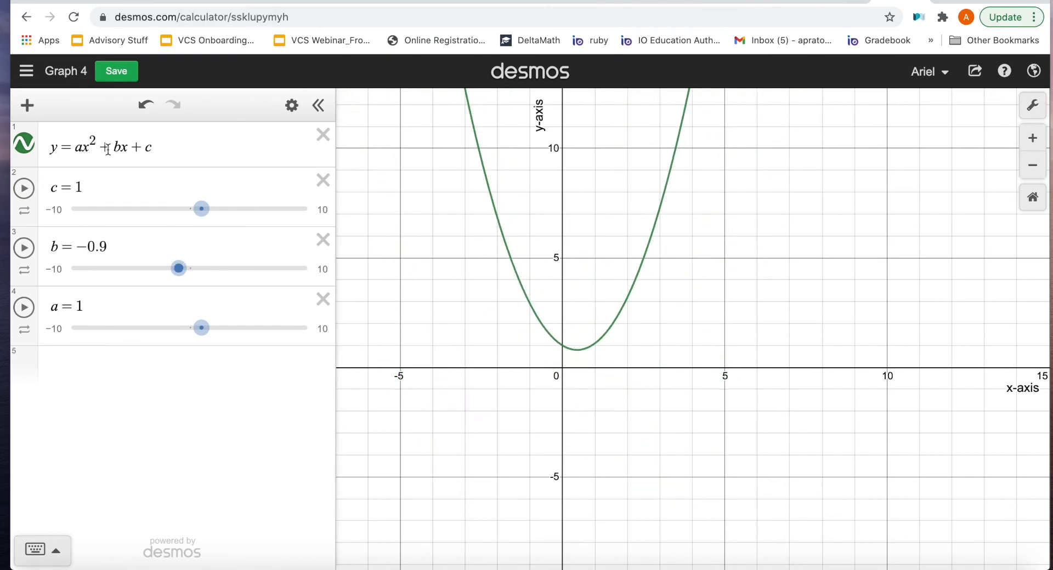
Point out the coefficients a, b and c within the quadratic equation.
left_click(79, 152)
double_click(117, 148)
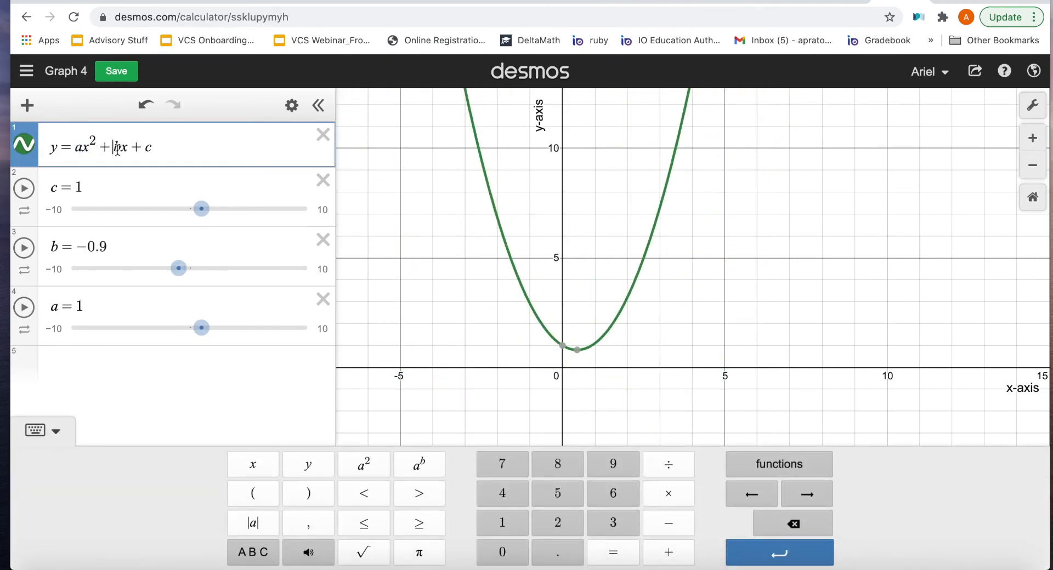
left_click_drag(161, 148, 146, 148)
left_click(382, 235)
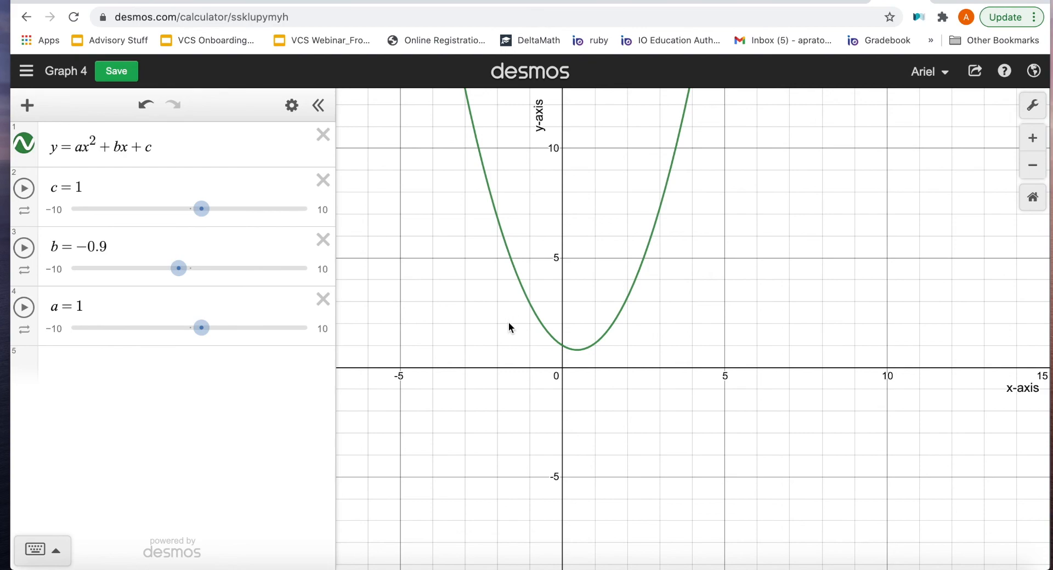
Delete the a, b and c sliders and the quadratic equation.
left_click(323, 299)
left_click(323, 259)
left_click(323, 199)
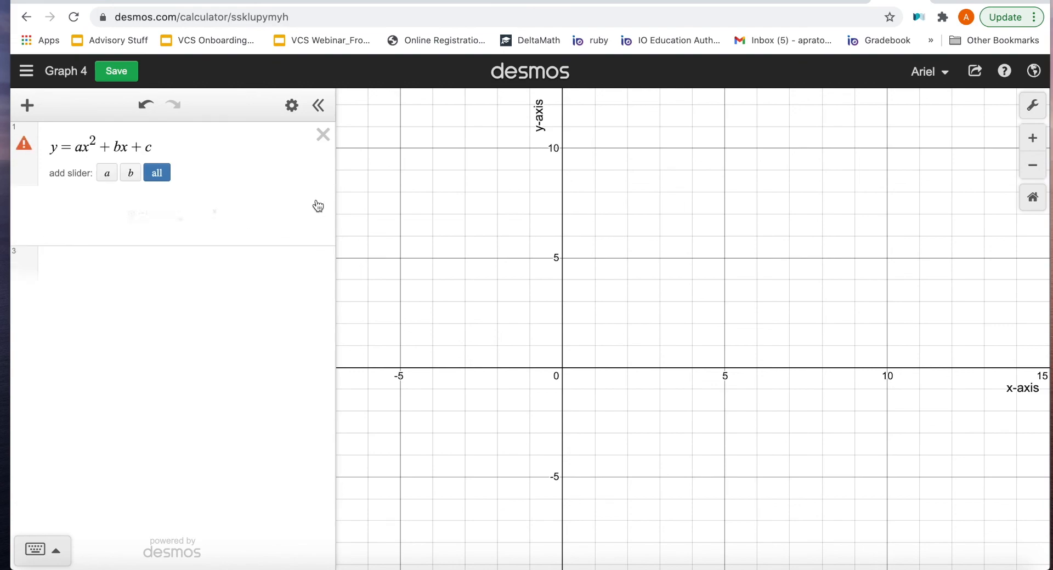
left_click(323, 135)
Insert the image Screen Shot 2021-03-12 at 12.54.32 PM.png from the Downloads folder into the graph.
left_click(218, 136)
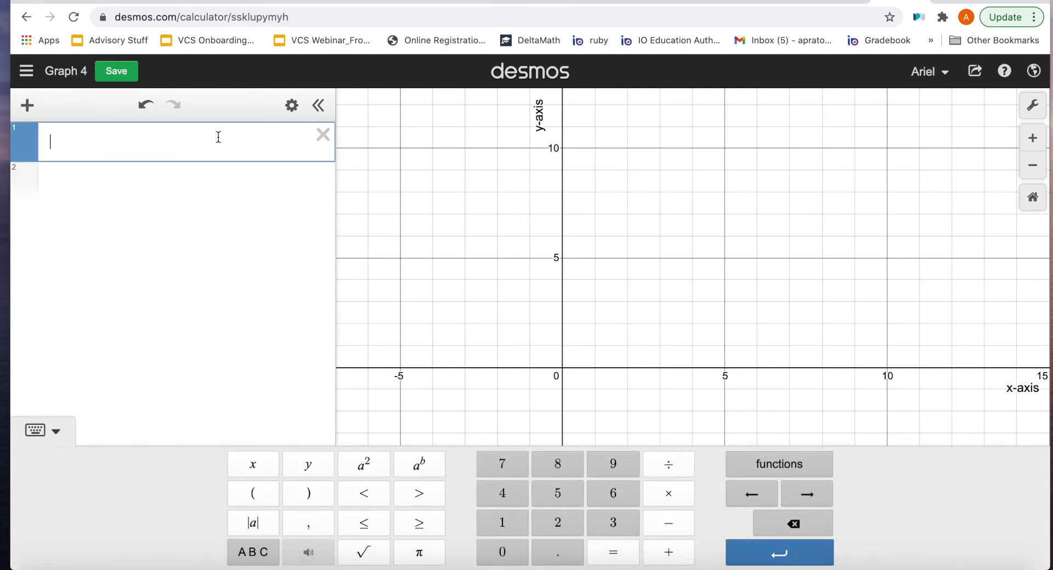
left_click(20, 139)
left_click(27, 105)
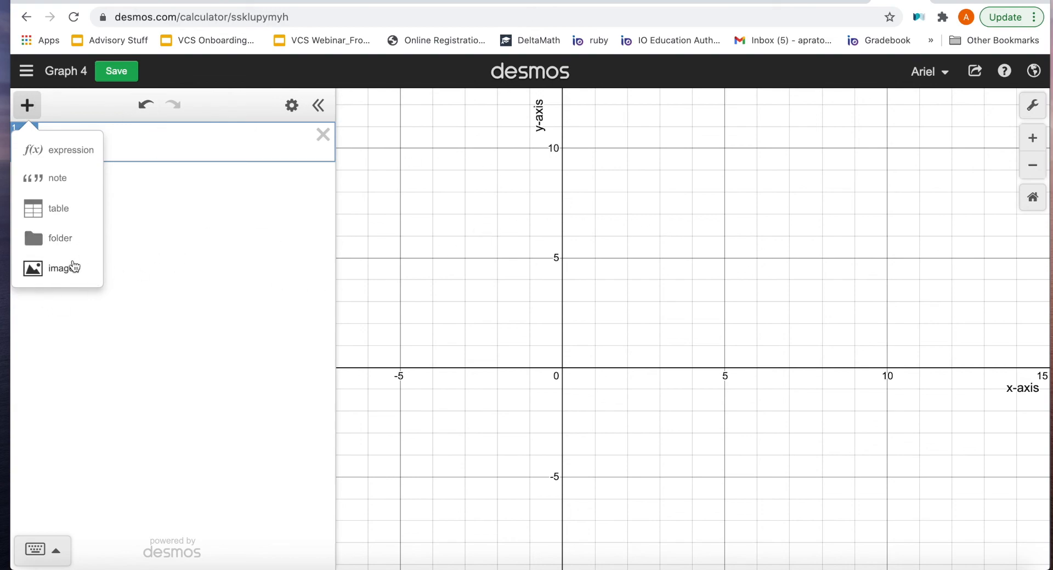
left_click(76, 269)
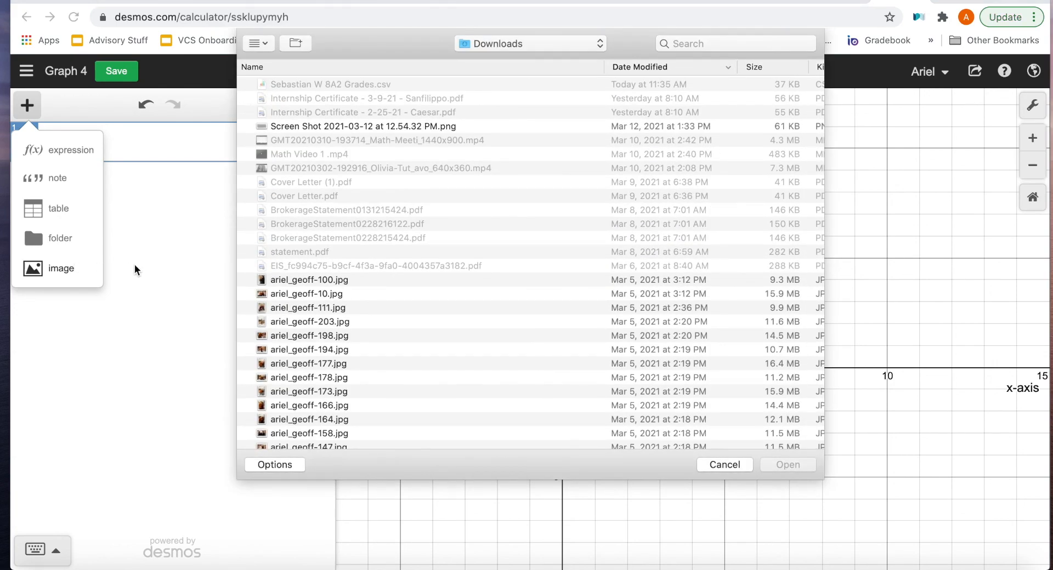
double_click(321, 130)
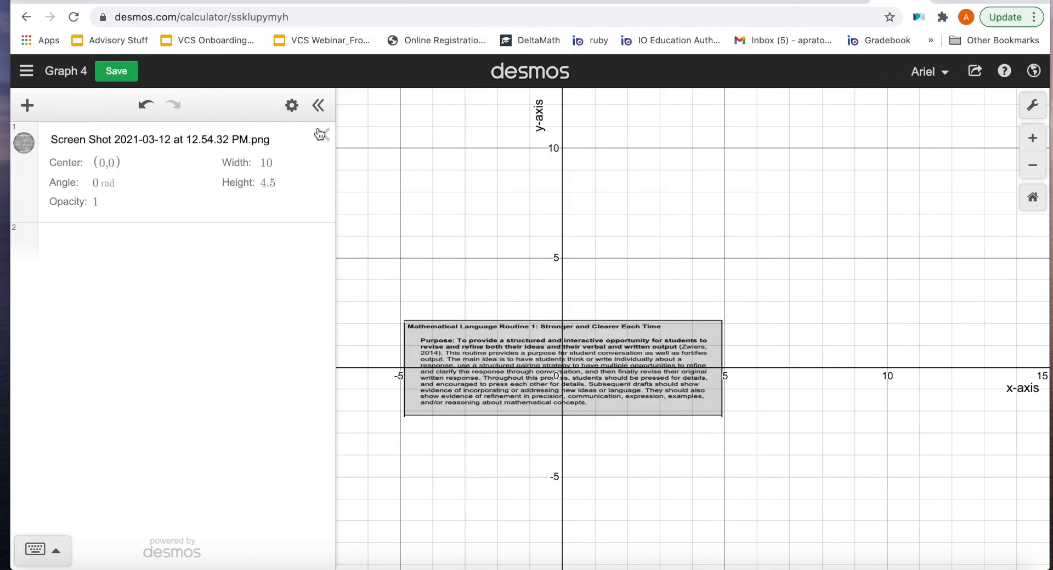
Delete the inserted screenshot image from the graph.
left_click(426, 380)
key("BackSpace")
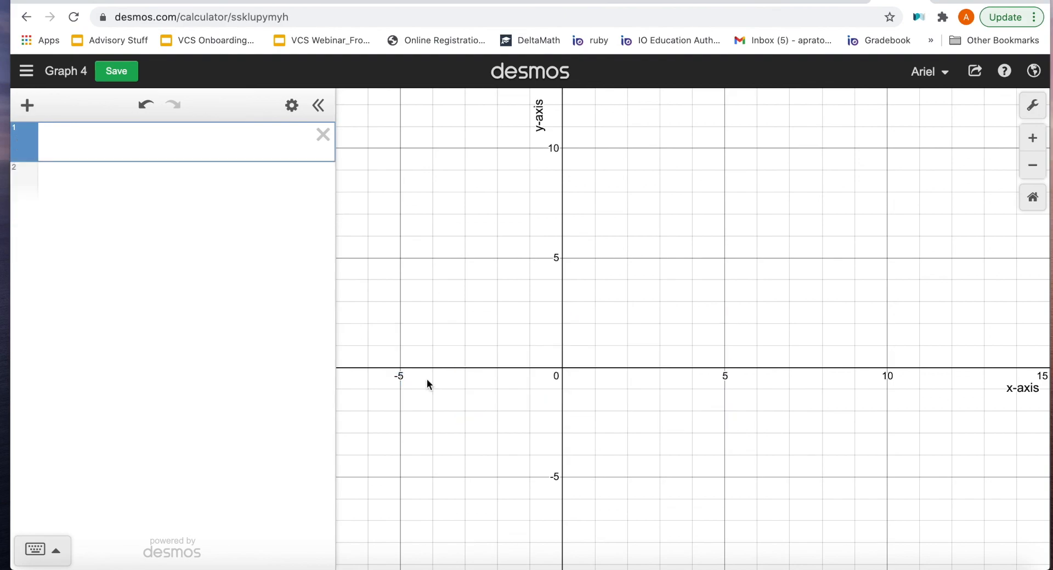
left_click(568, 280)
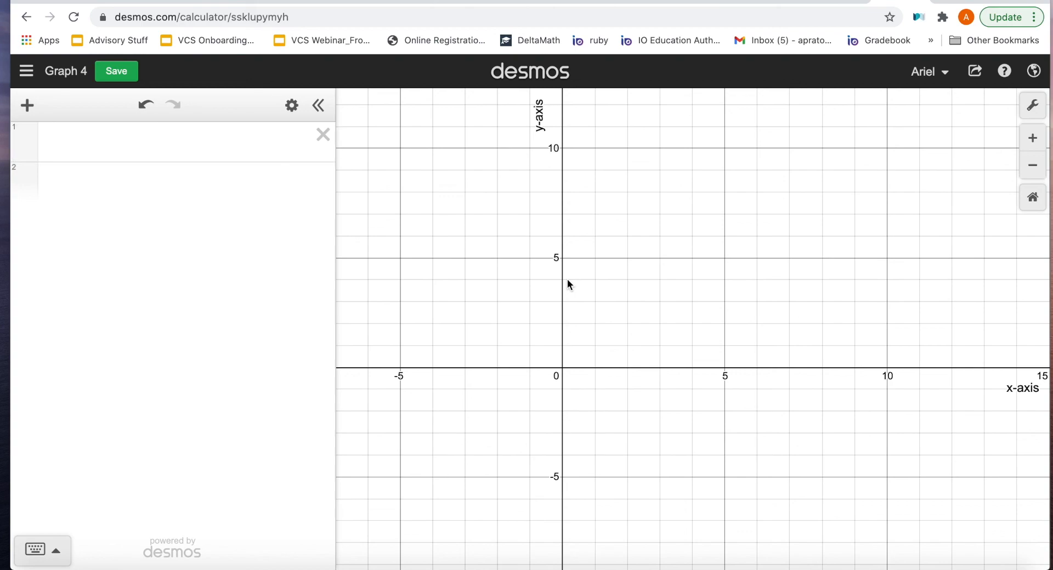